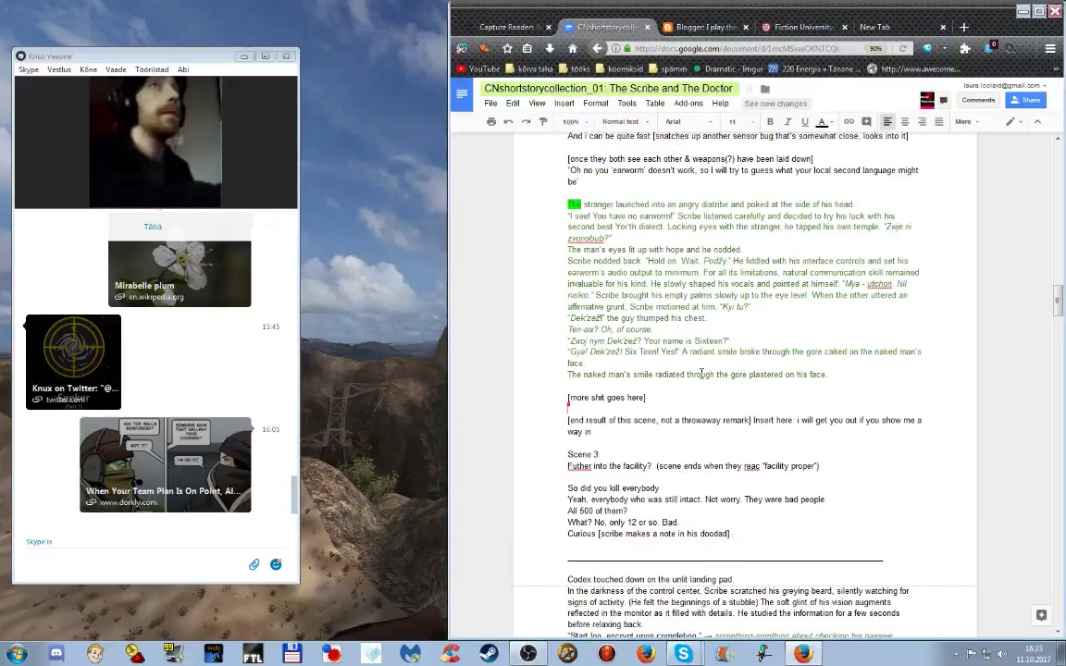
# - Delete the line "The naked man's smile radiated through the gore plastered on his face." and its leftover empty line
pyautogui.click(663, 396)
pyautogui.click(595, 364)
pyautogui.click(613, 383)
pyautogui.moveTo(827, 374); pyautogui.dragTo(546, 366)
pyautogui.press('BackSpace')
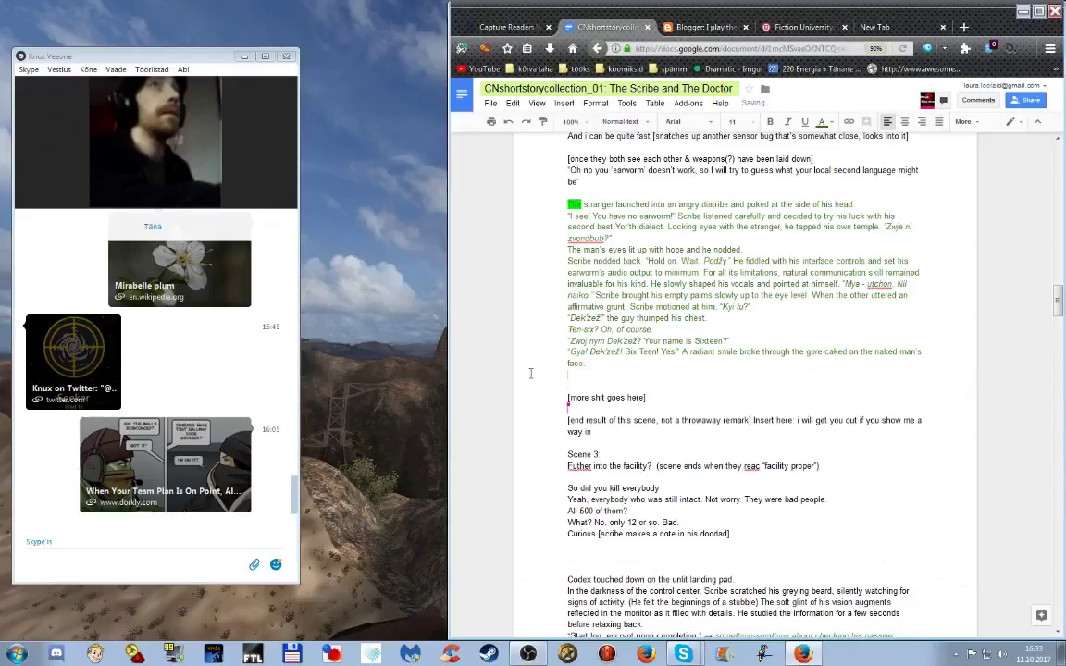
pyautogui.press('BackSpace')
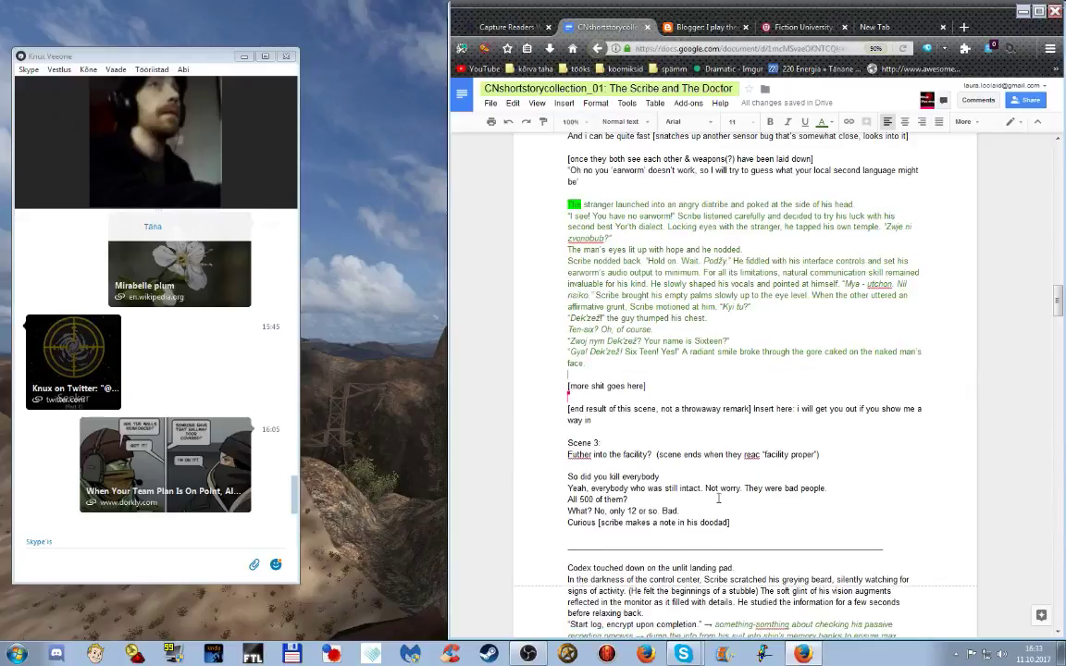
# - Review the story outline, the Scene 2 draft and the Scene 3 dialogue notes in the document
pyautogui.scroll(5, 718, 497)
pyautogui.scroll(1, 718, 498)
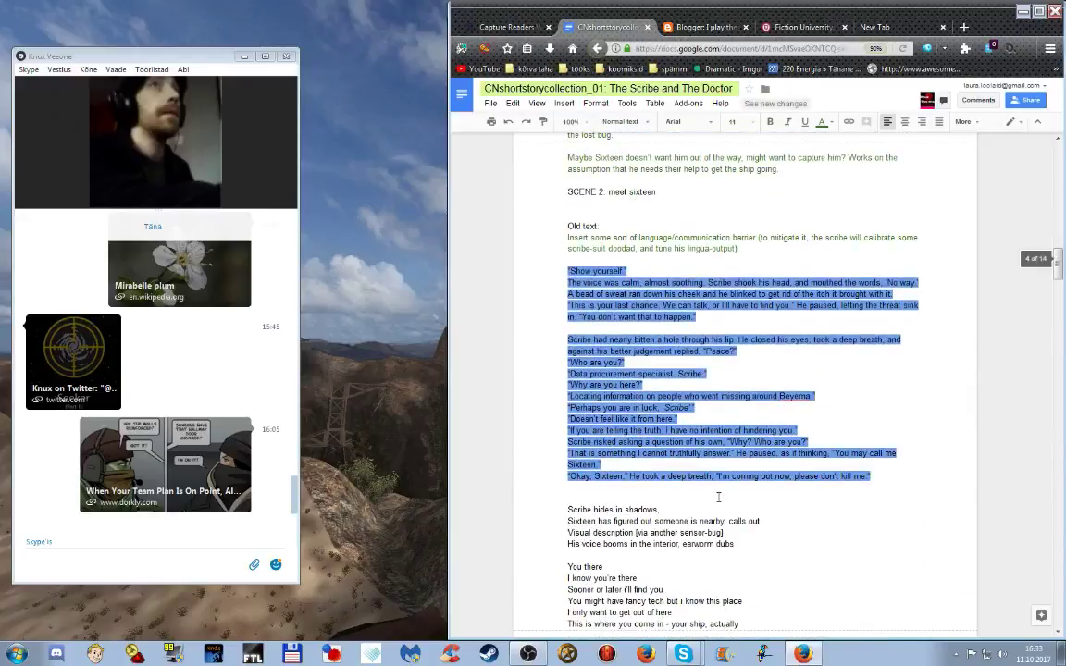
pyautogui.scroll(10, 739, 390)
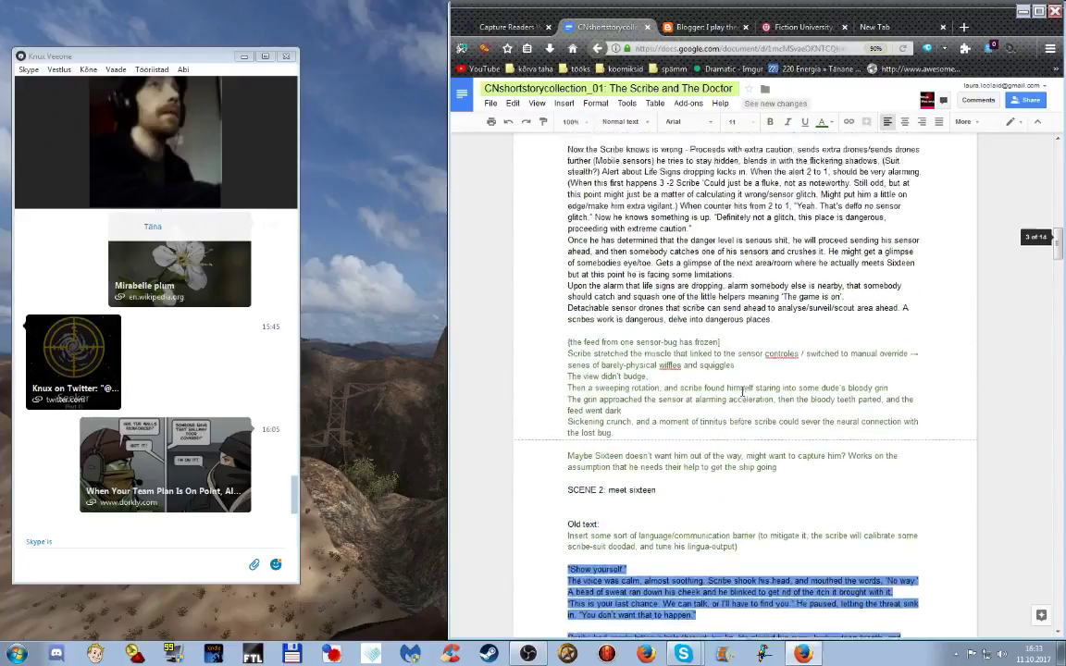
pyautogui.scroll(3, 741, 392)
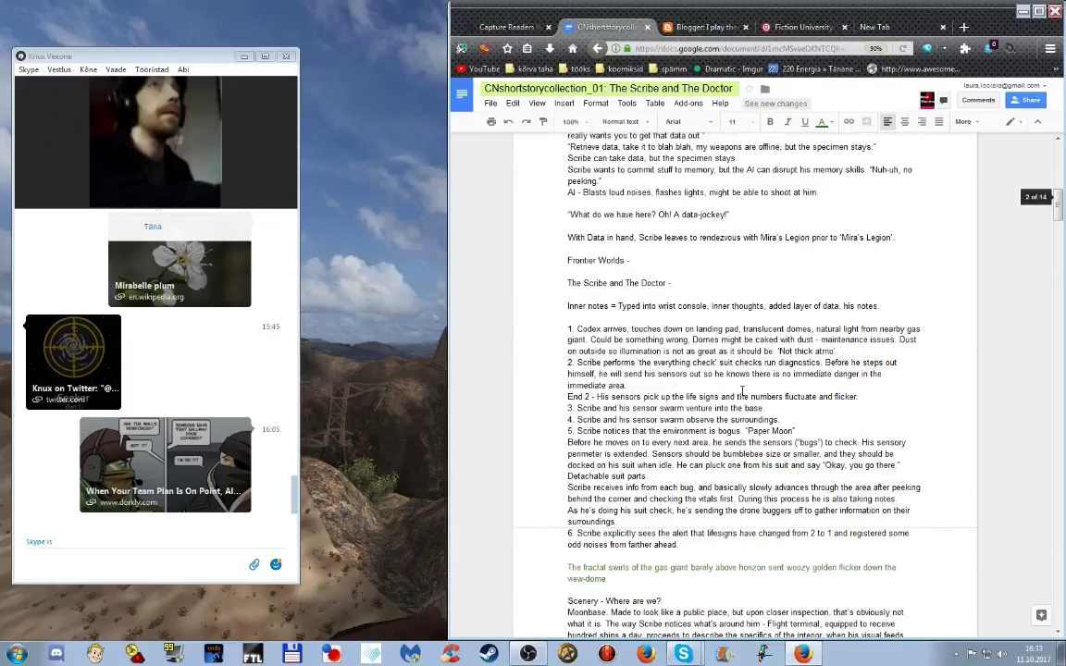
pyautogui.scroll(-5, 768, 407)
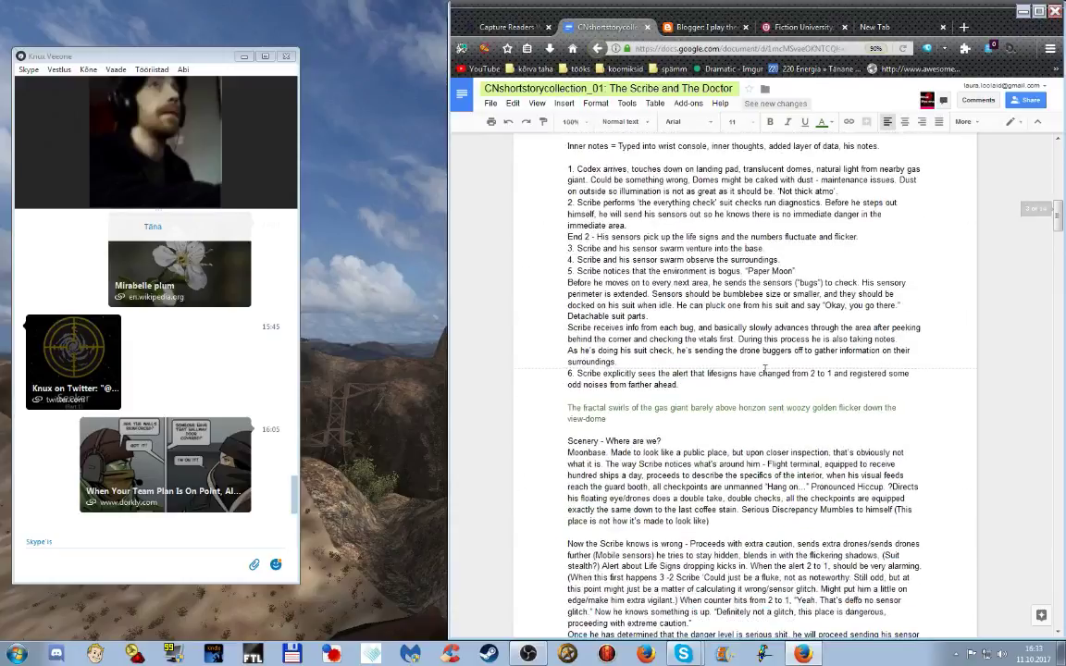
pyautogui.scroll(-2, 762, 370)
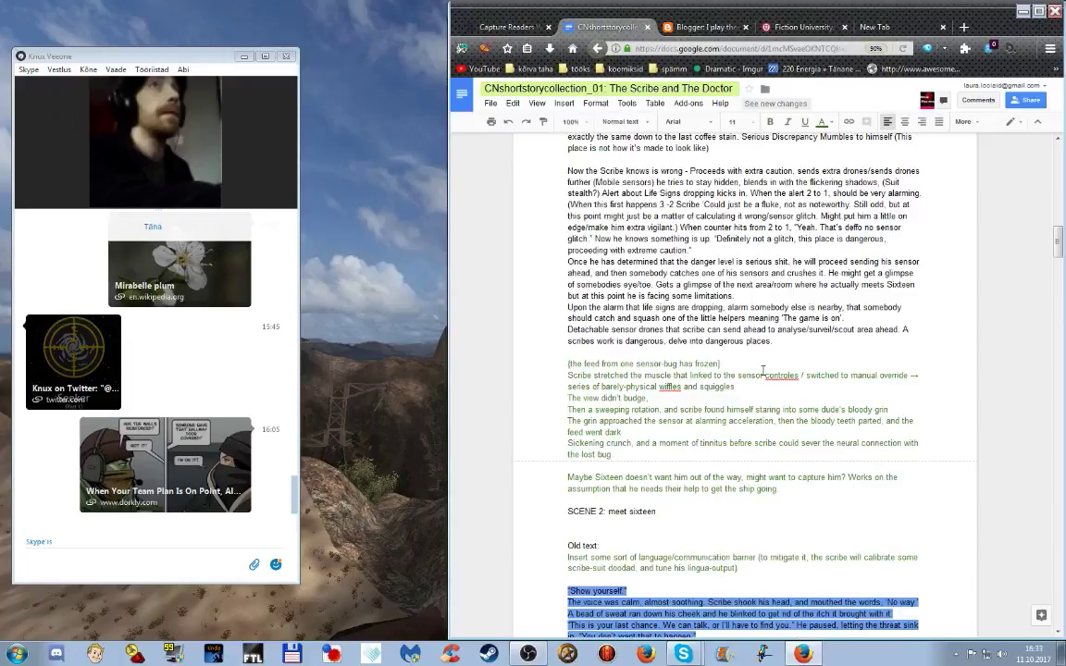
pyautogui.scroll(-7, 762, 370)
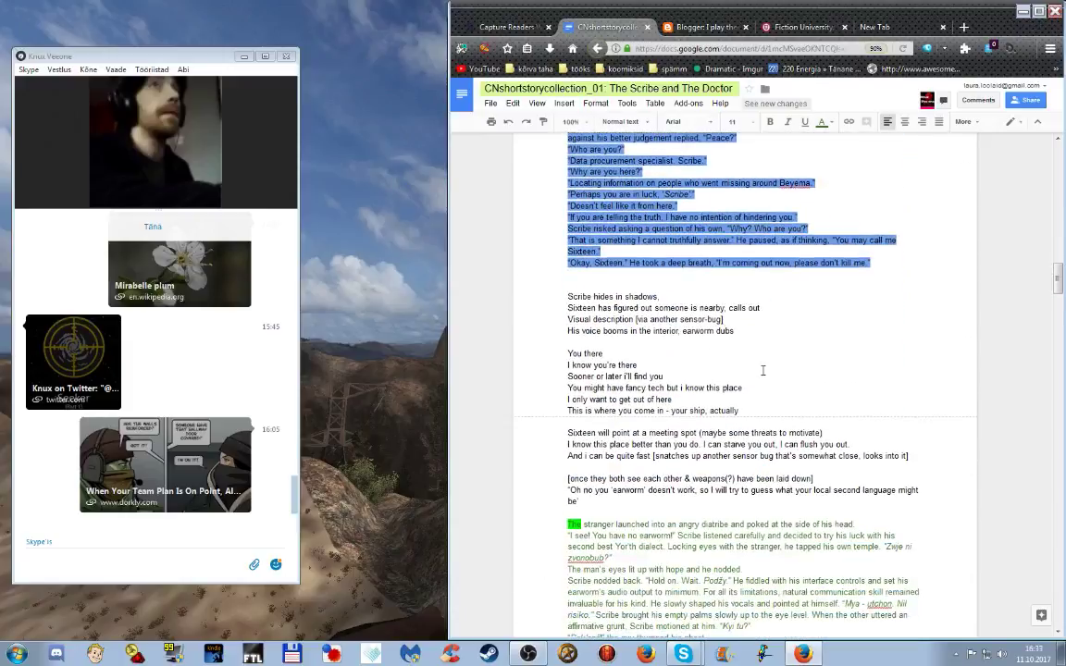
pyautogui.scroll(-3, 763, 370)
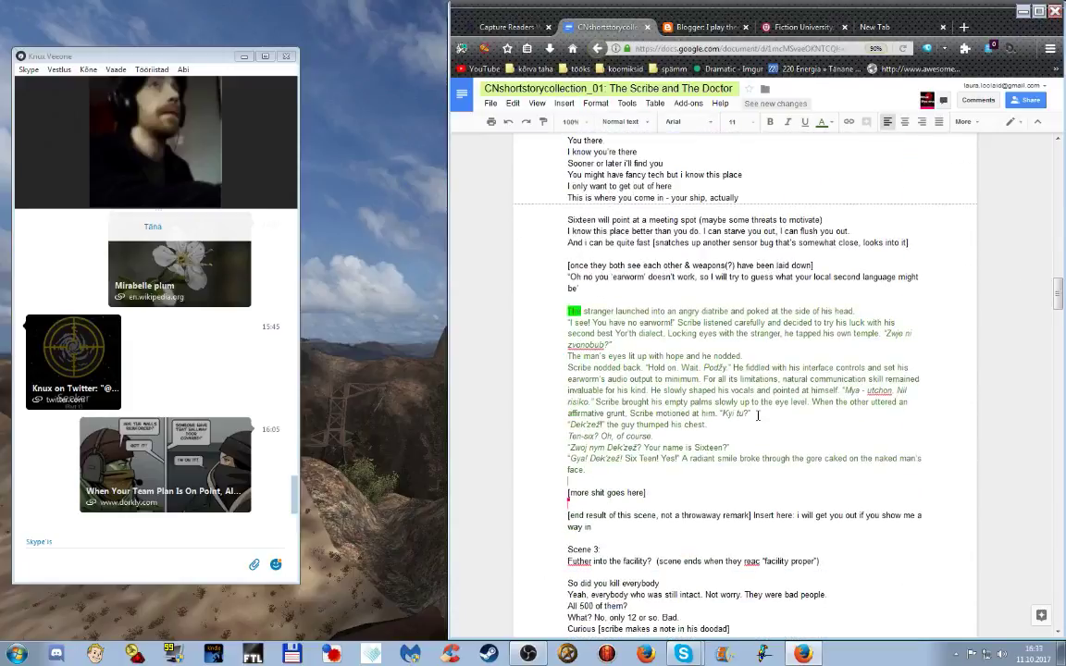
pyautogui.scroll(-2, 934, 424)
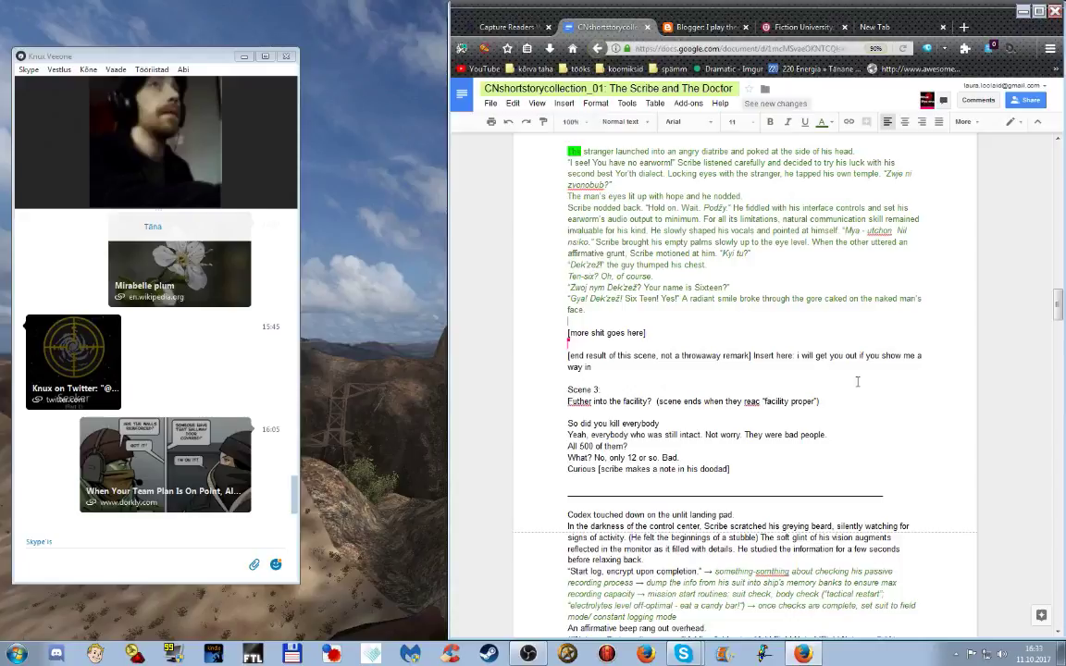
pyautogui.scroll(-2, 851, 351)
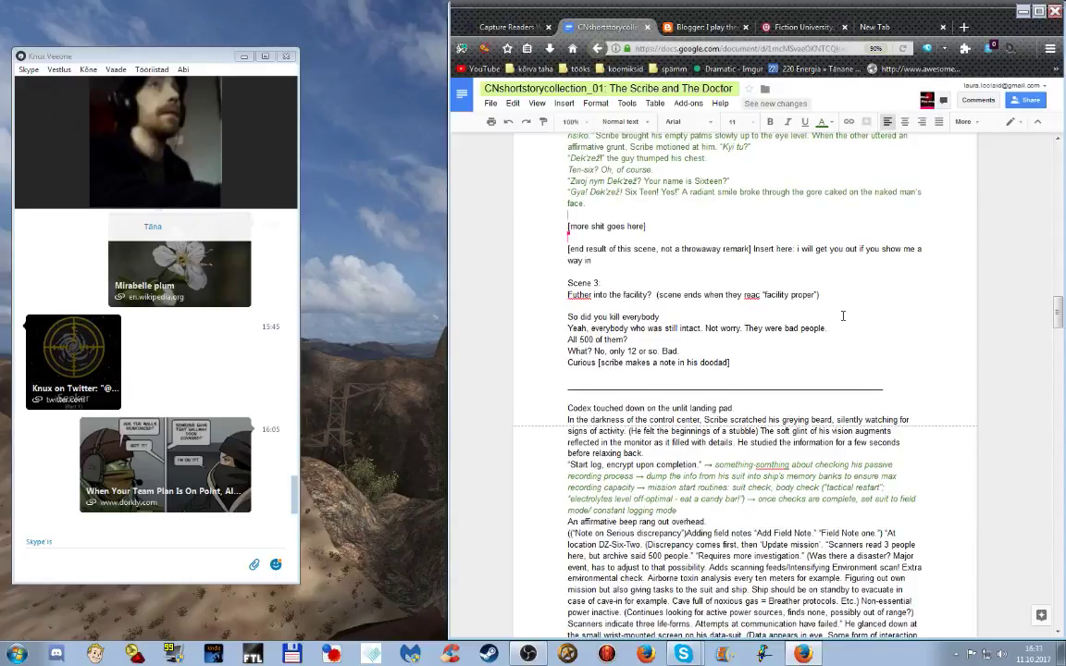
pyautogui.scroll(-1, 900, 338)
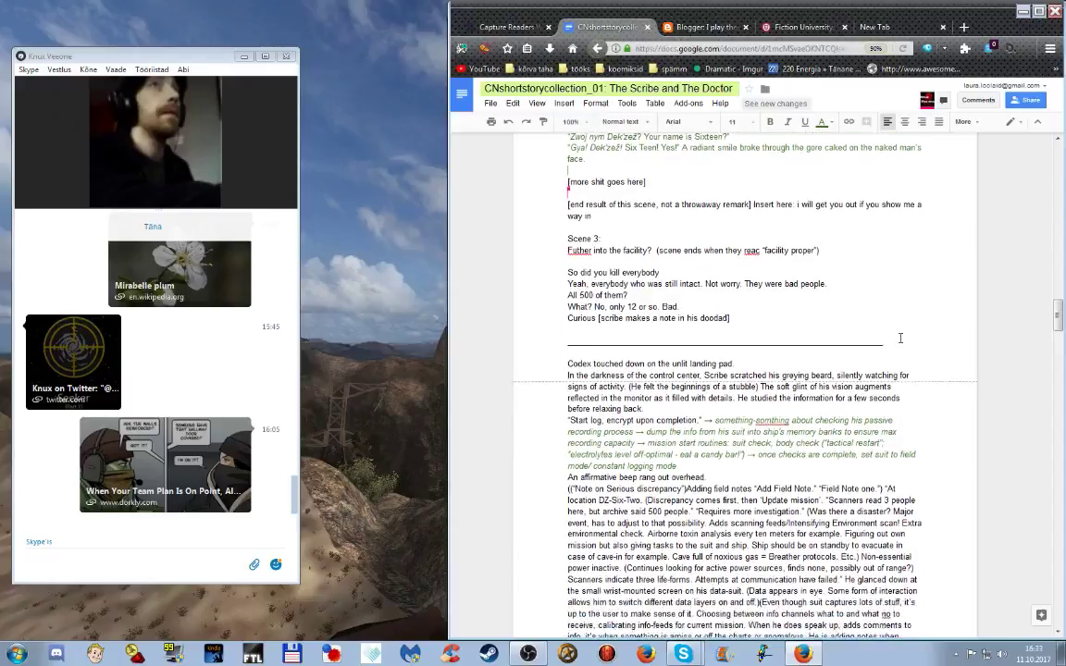
pyautogui.scroll(1, 900, 338)
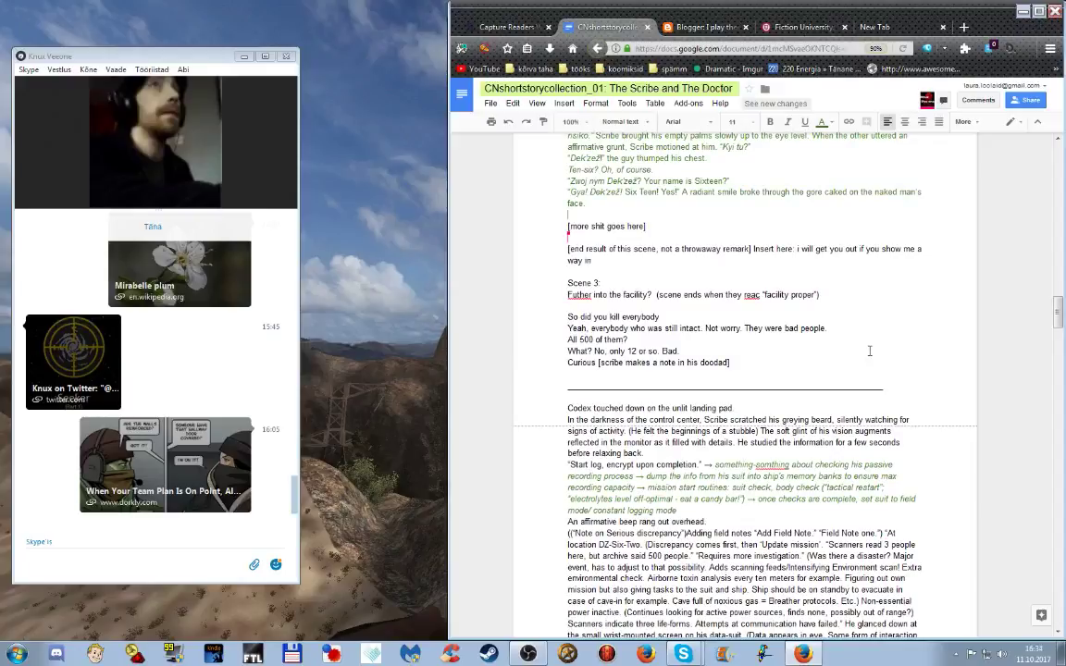
# - Add the dialogue line "When was that?" below the "Curious" line of Scene 3 and start a new line
pyautogui.click(770, 367)
pyautogui.press('Return')
pyautogui.write('When was')
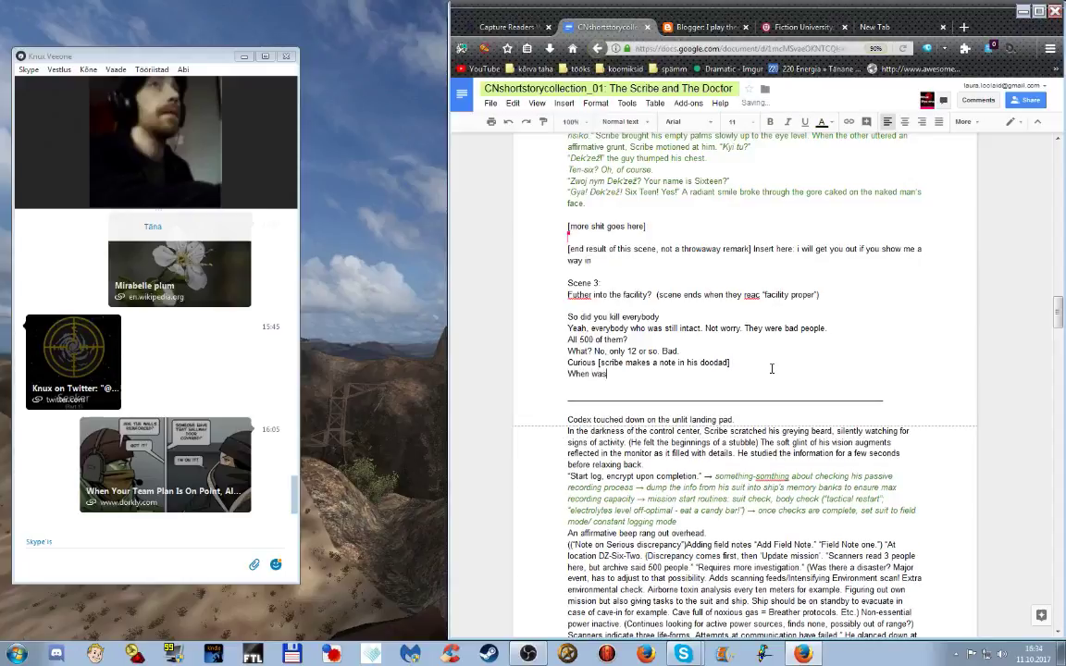
pyautogui.write(' that?')
pyautogui.press('Return')
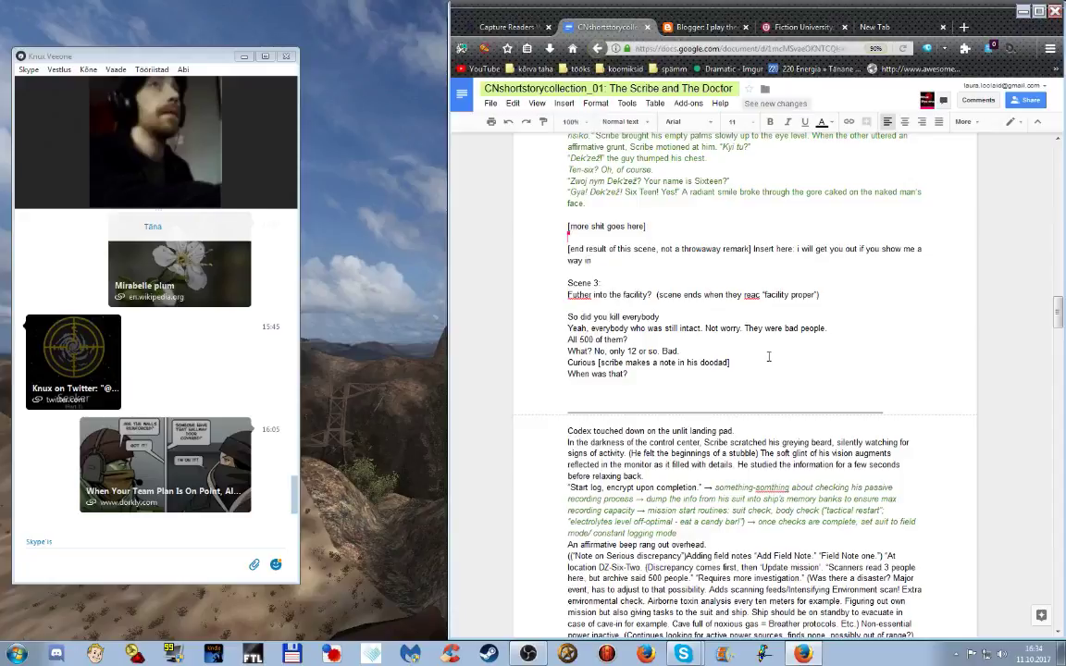
pyautogui.press('Return')
pyautogui.write("i'")
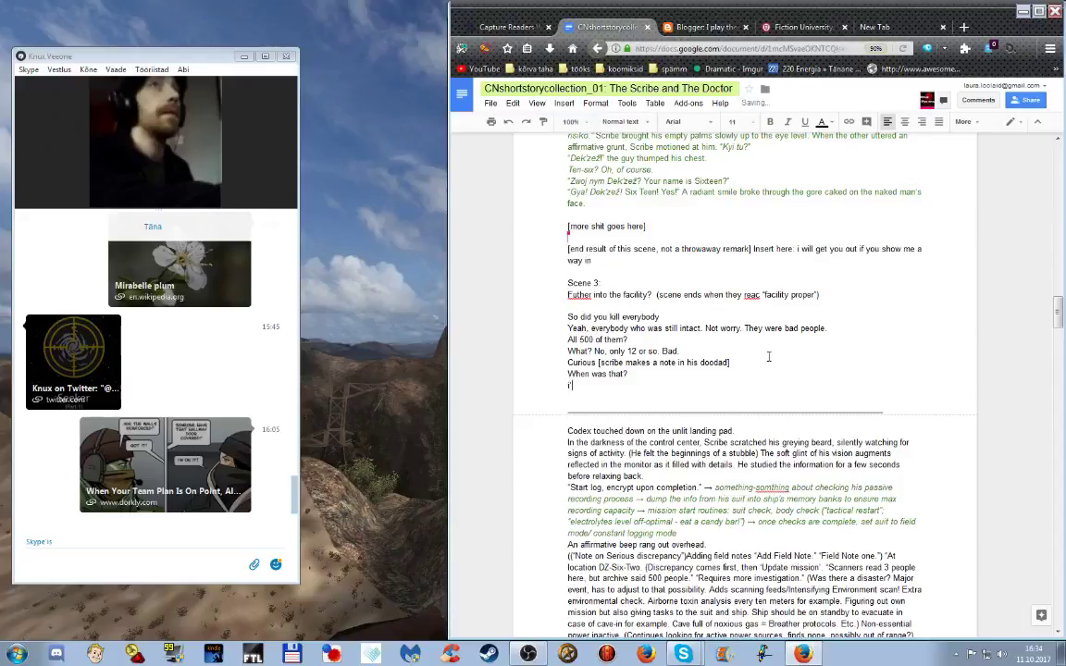
pyautogui.write('m not')
pyautogui.press('BackSpace')
pyautogui.press('BackSpace')
pyautogui.press('BackSpace')
pyautogui.press('BackSpace')
pyautogui.press('BackSpace')
pyautogui.press('BackSpace')
pyautogui.press('BackSpace')
pyautogui.press('BackSpace')
# - Write the reply "Cannot say for certain... i have slept three times since then" on the new line
pyautogui.write('cannot say')
pyautogui.write('for certain... i have slept three')
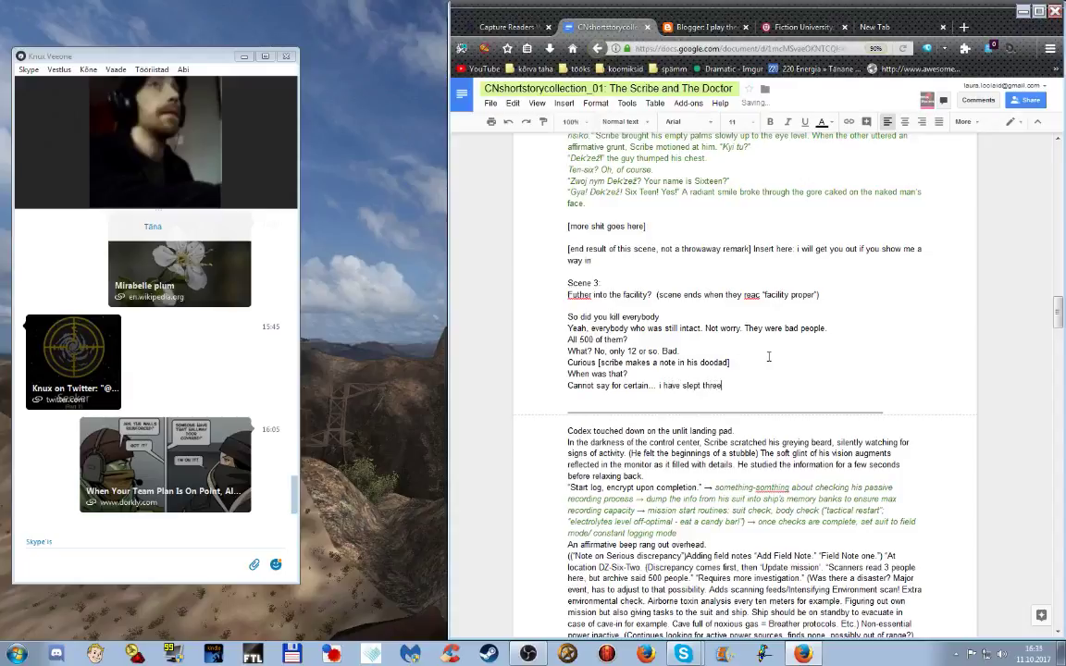
pyautogui.write(' times since then')
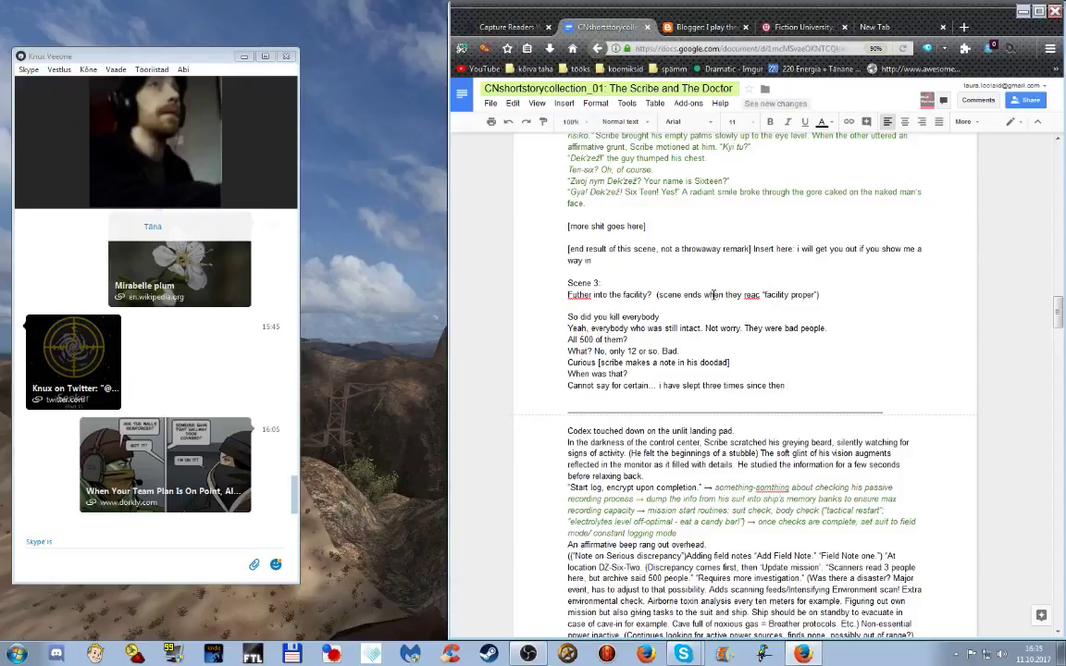
# - Add the line "(do you know what happened" at the end of the Scene 3 dialogue
pyautogui.scroll(3, 647, 266)
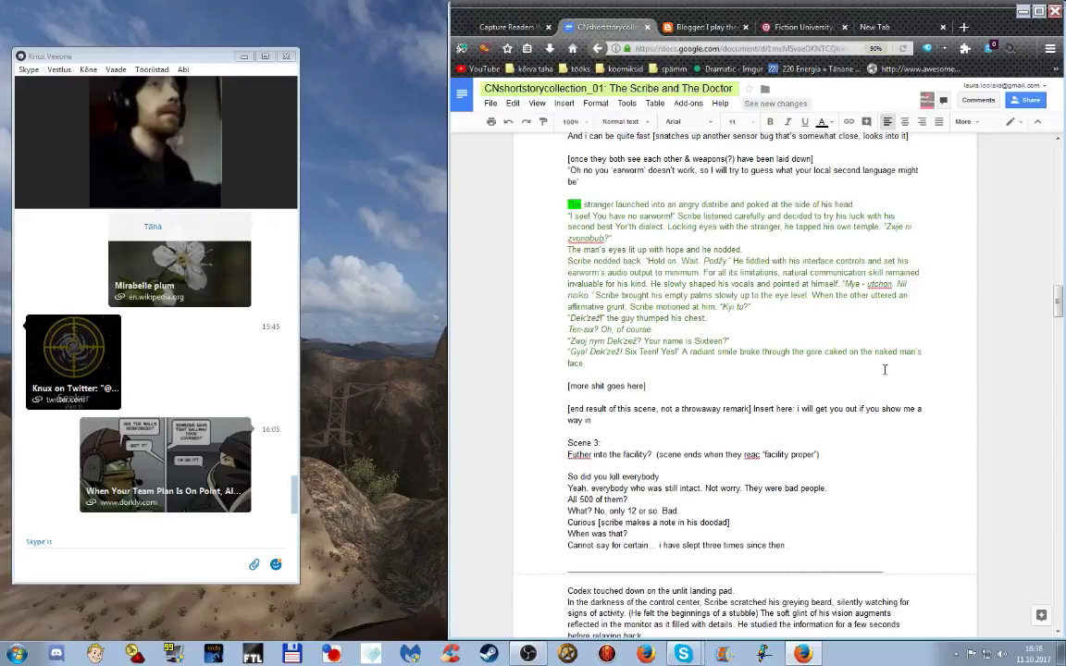
pyautogui.click(768, 375)
pyautogui.scroll(-5, 851, 425)
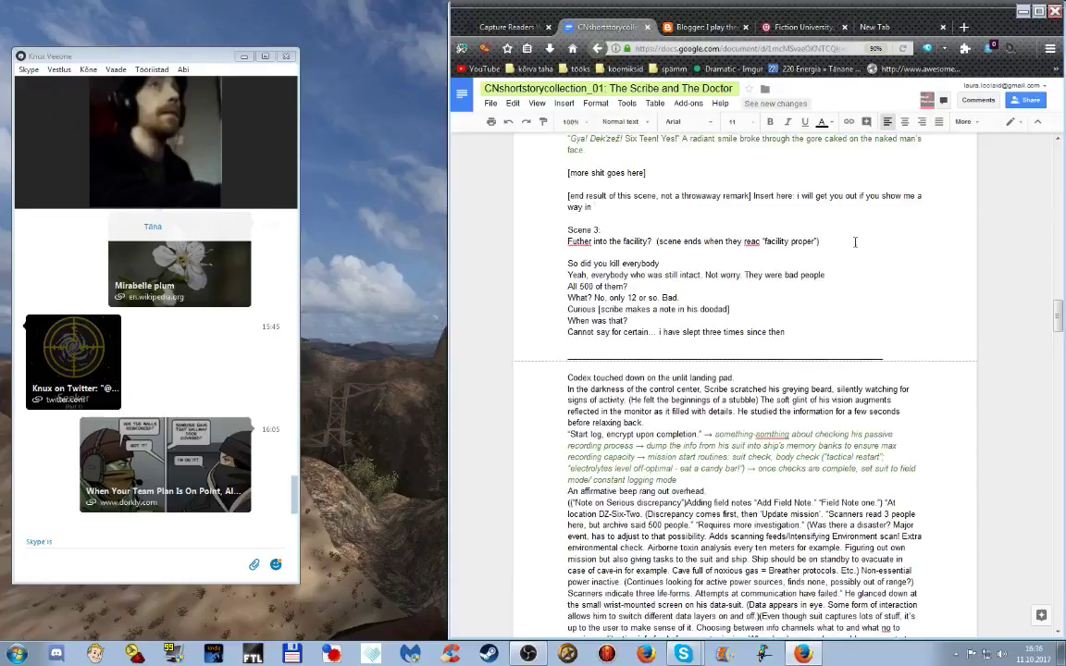
pyautogui.click(855, 242)
pyautogui.click(817, 331)
pyautogui.press('Return')
pyautogui.write('(')
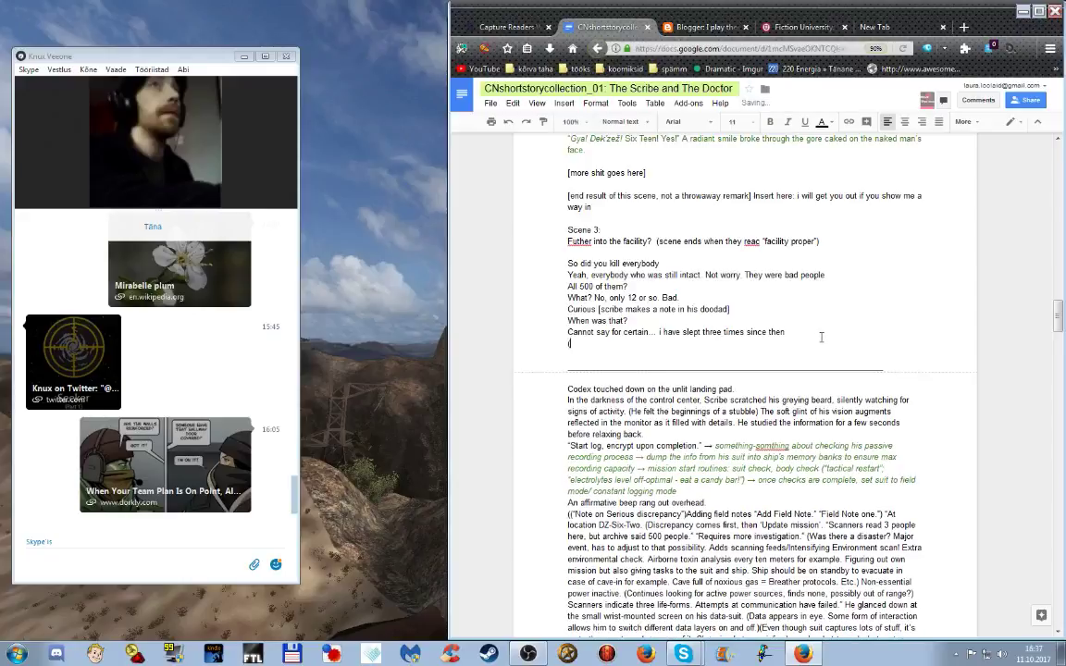
pyautogui.write('do you know what happened')
# - Write the answer "No, flash... soemthing electromagnetic... my restraints got weaker, lab equipment malfunctions" on a new line below the question
pyautogui.press('Return')
pyautogui.write('no.')
pyautogui.press('BackSpace')
pyautogui.write(', ')
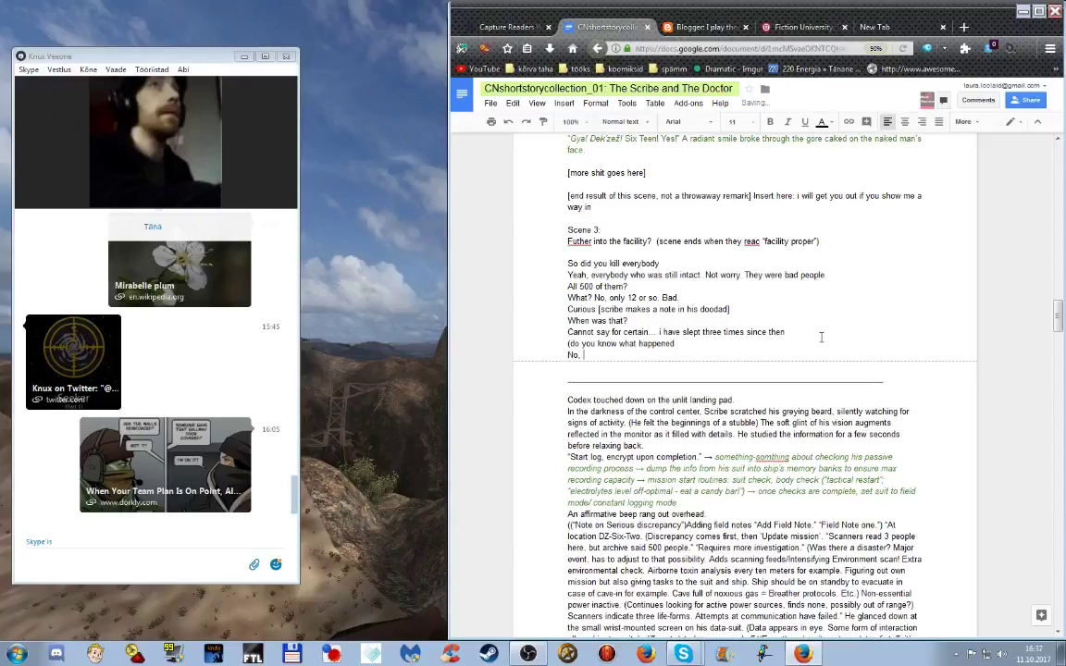
pyautogui.write('flash... soemthing electroma')
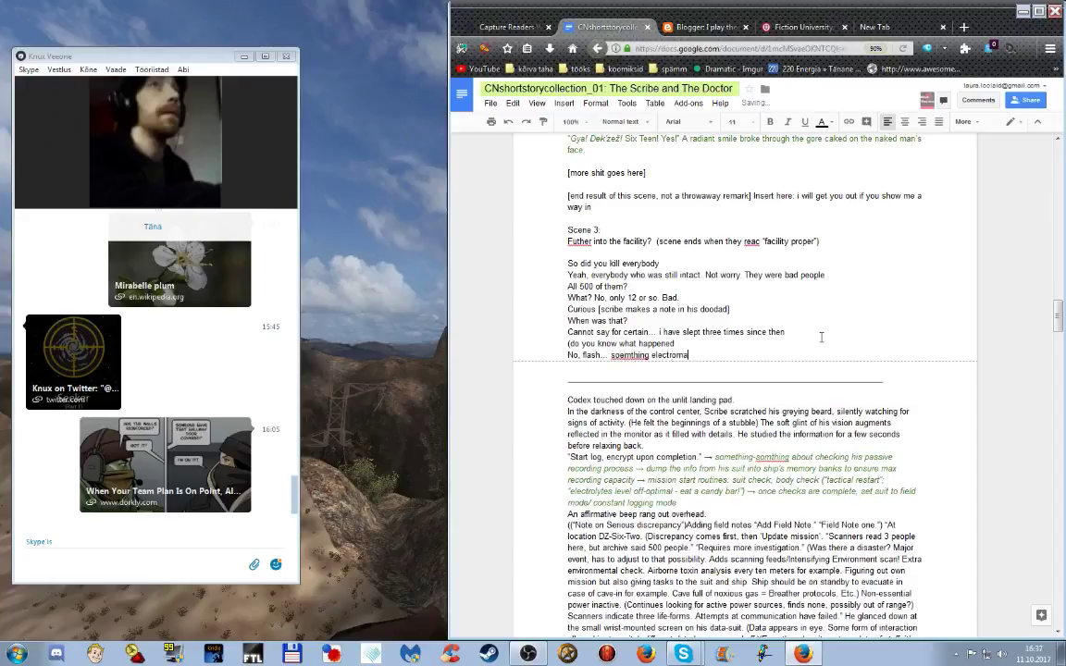
pyautogui.write('gnetic... my restraints got weaker, <')
pyautogui.press('BackSpace')
pyautogui.write('lab equipment mal')
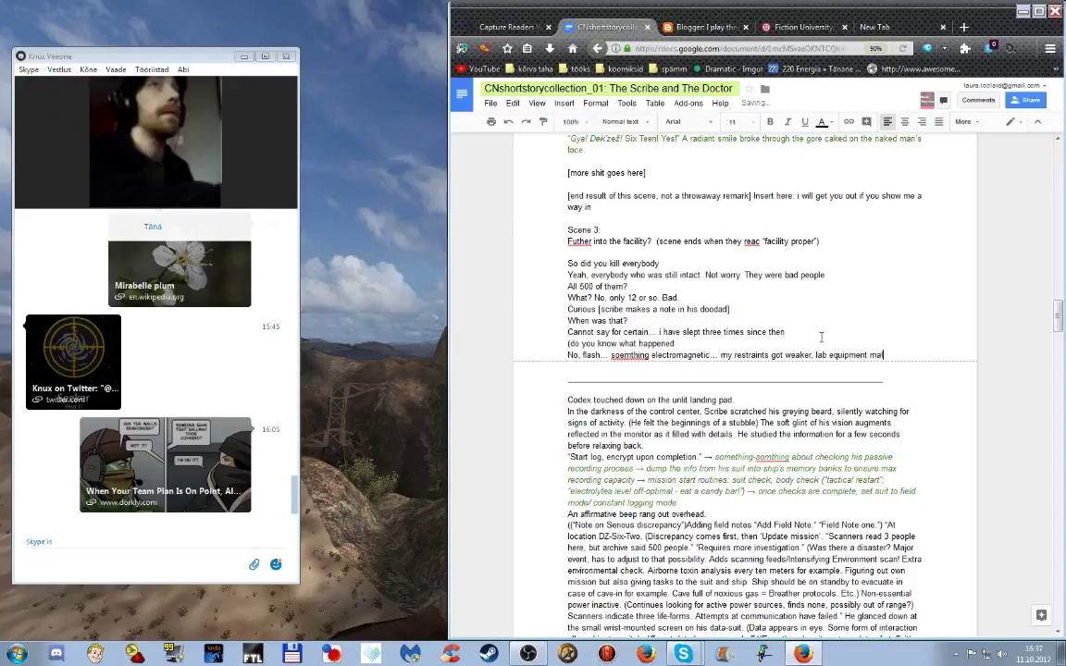
pyautogui.write('functions')
# - Continue the answer with "→ scribe worries about data → no need, tha data vauly is deeper under ground, well shielded"
pyautogui.write(' -> s')
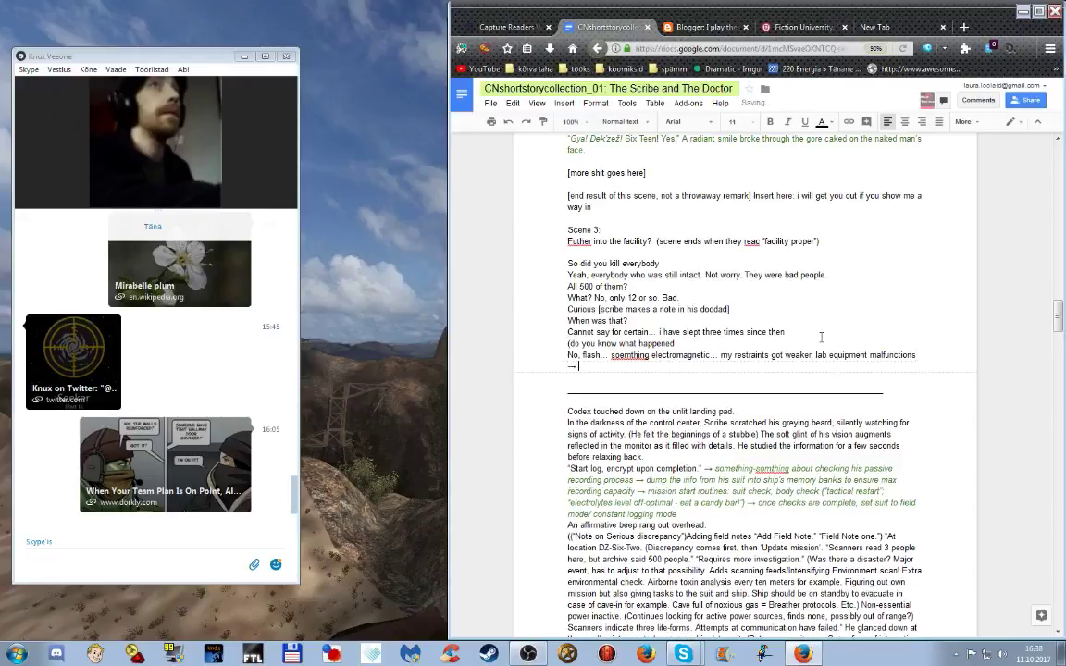
pyautogui.write('cribe worries ab')
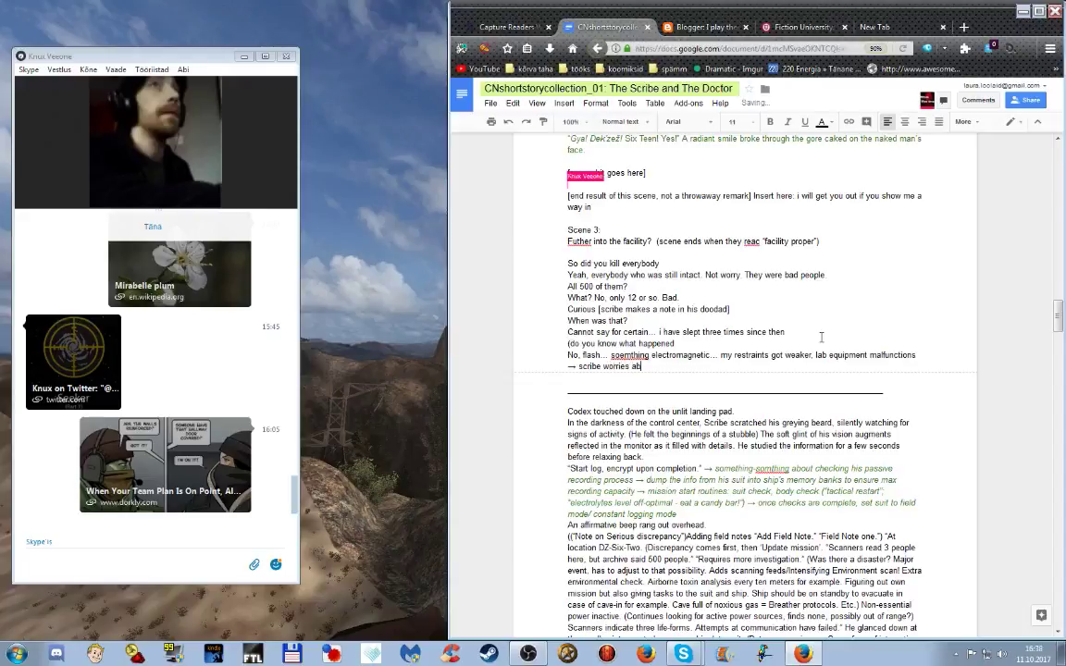
pyautogui.write('out data')
pyautogui.write(' ->>')
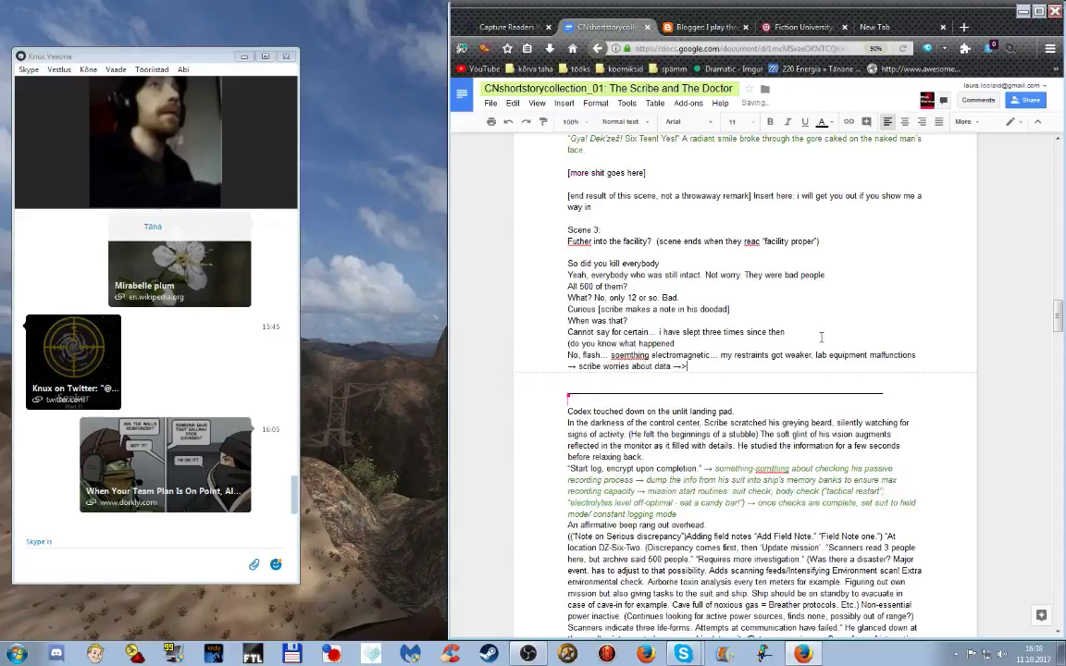
pyautogui.press('BackSpace')
pyautogui.write('no need, tha data vauly is deepe')
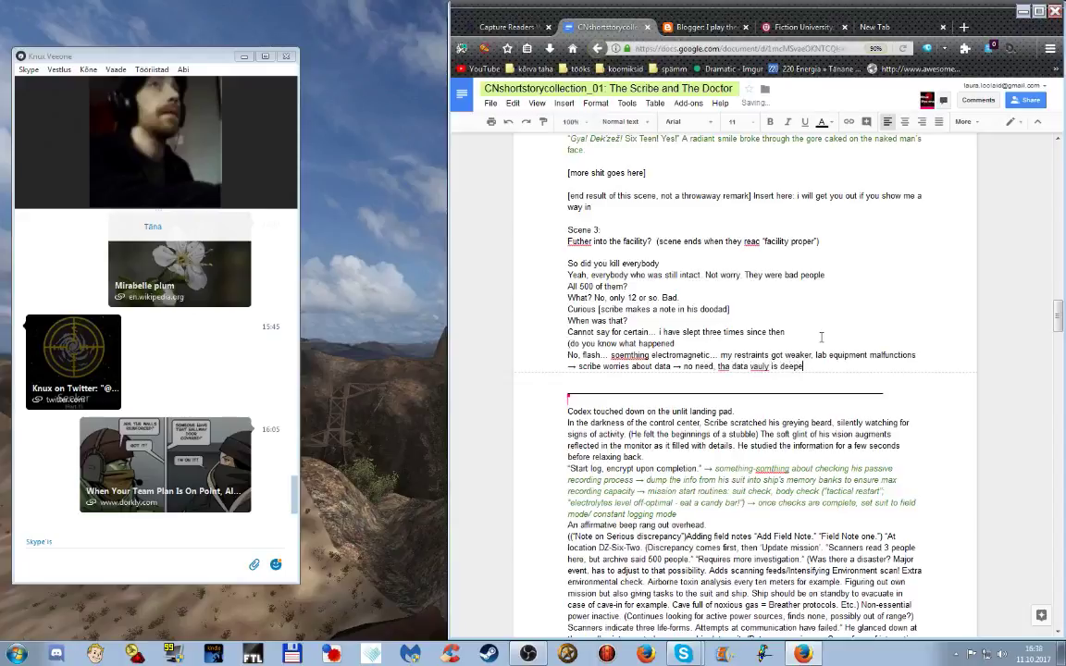
pyautogui.write('r under ground, well shielded')
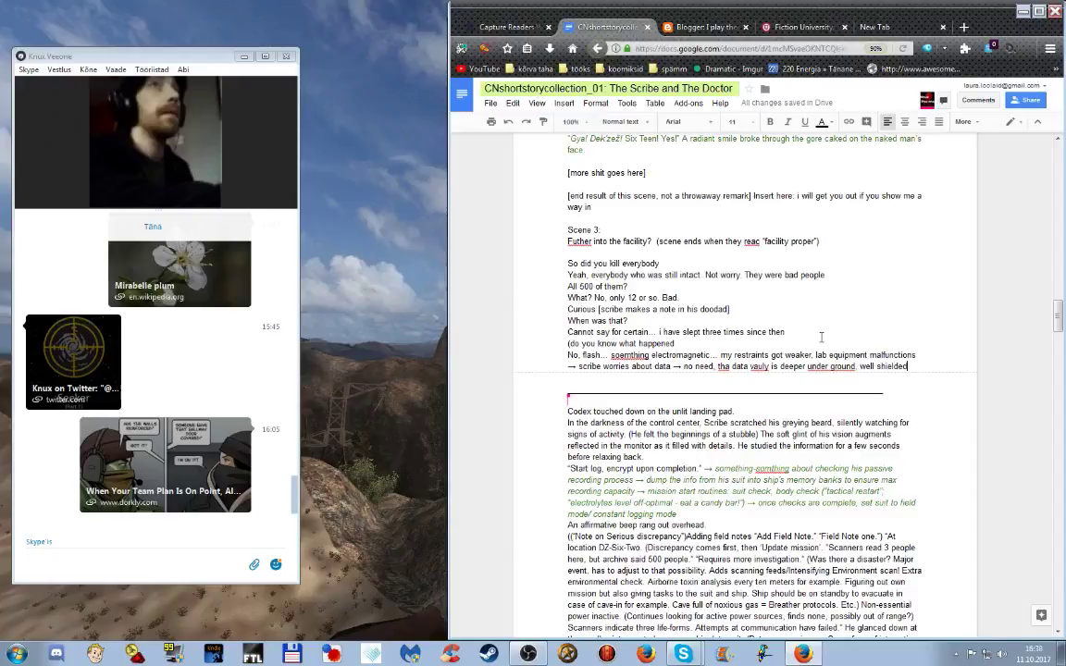
# - Correct the misspellings in the new answer: "tha" to "the", "vauly" to "vault" and "soemthing" to "something"
pyautogui.click(730, 366)
pyautogui.press('BackSpace')
pyautogui.write('e')
pyautogui.click(769, 367)
pyautogui.press('BackSpace')
pyautogui.write('t')
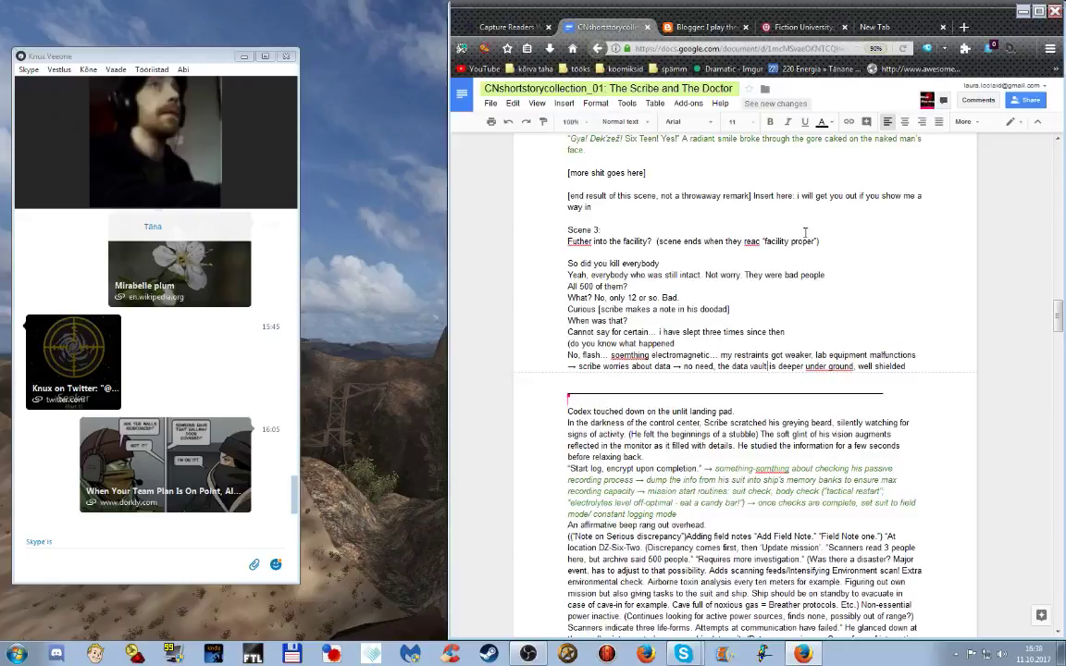
pyautogui.click(915, 369)
pyautogui.rightClick(632, 355)
pyautogui.click(667, 351)
# - Merge the question and its answer lines into one paragraph, with an arrow "→" after "do you know what happened"
pyautogui.click(908, 367)
pyautogui.press('Up')
pyautogui.press('Up')
pyautogui.write('→')
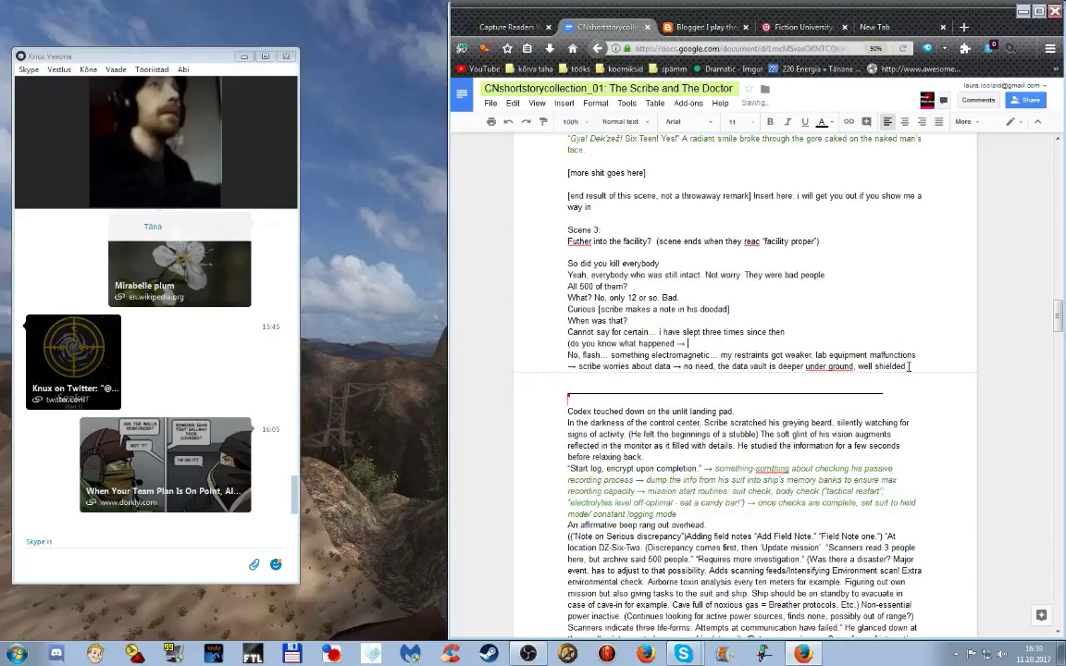
pyautogui.press('Delete')
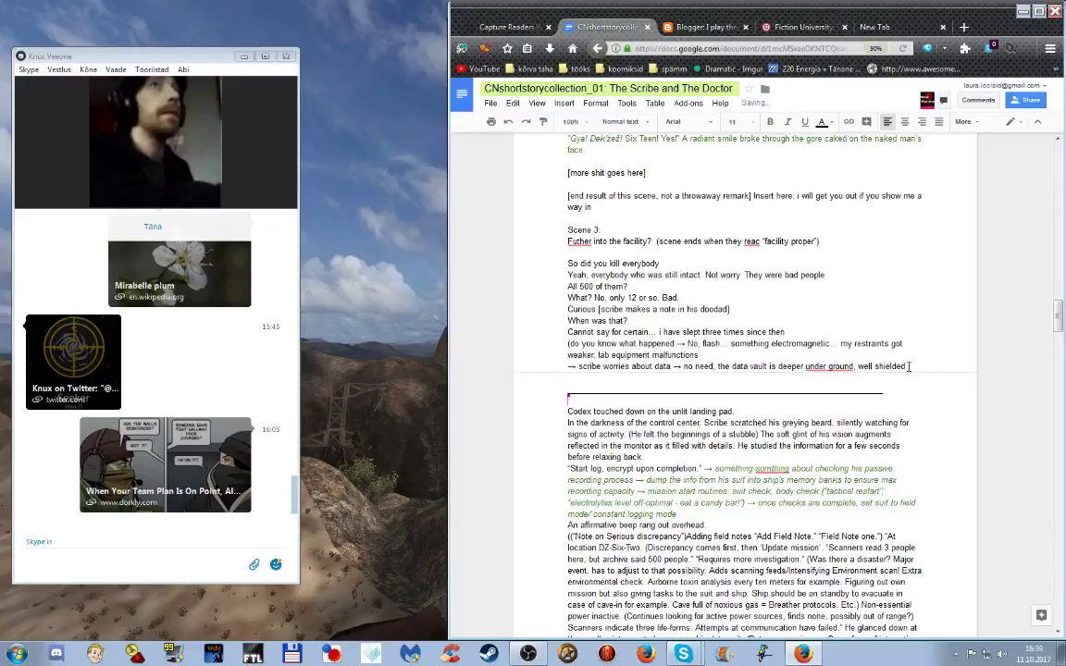
pyautogui.press('Down')
pyautogui.press('End')
pyautogui.press('Delete')
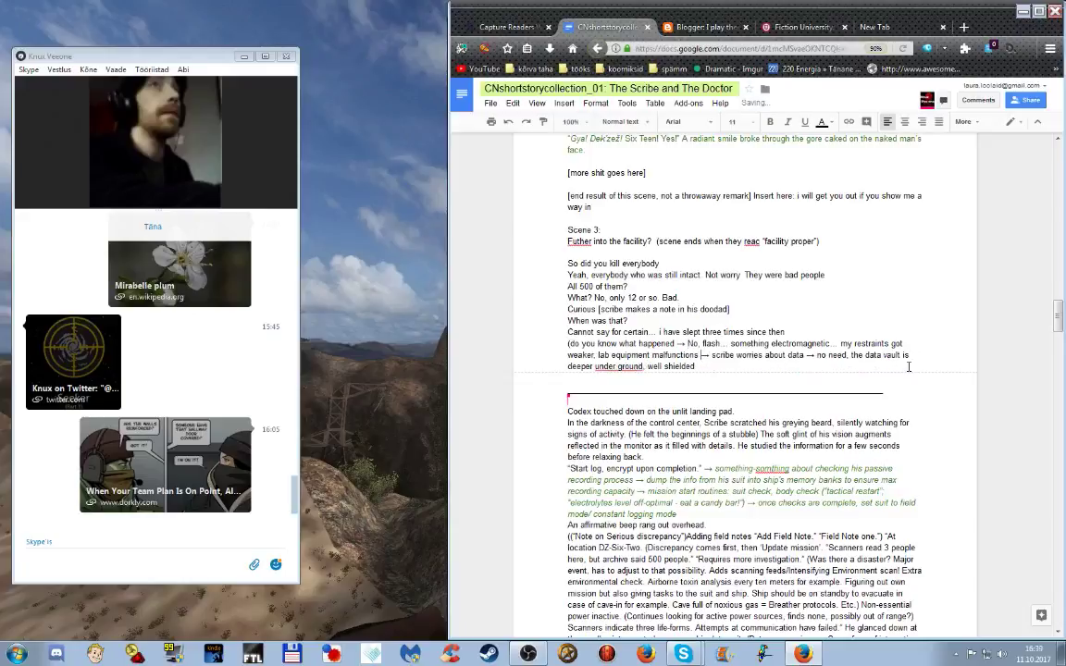
# - Extend the parenthesised plot note with "→ doctor/ AI will be confined in that same area; has been"
pyautogui.press('Down')
pyautogui.write('-->')
pyautogui.write(' doctor/')
pyautogui.write(' AI')
pyautogui.write(' will')
pyautogui.write(' be confine')
pyautogui.write('d ')
pyautogui.write('in that same a')
pyautogui.write('rea; ha')
pyautogui.write('s been')
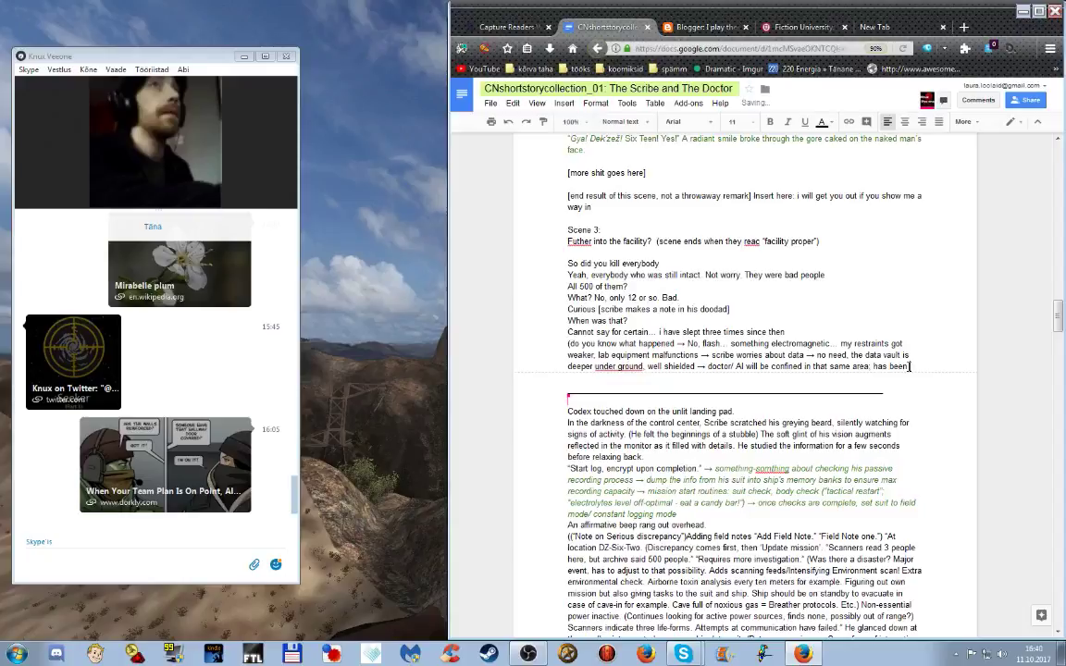
# - Complete the plot note with "restoring/repairing/rebooting for the past few days; by the end of this story regains near-full control of the facility)"
pyautogui.write(' restoring')
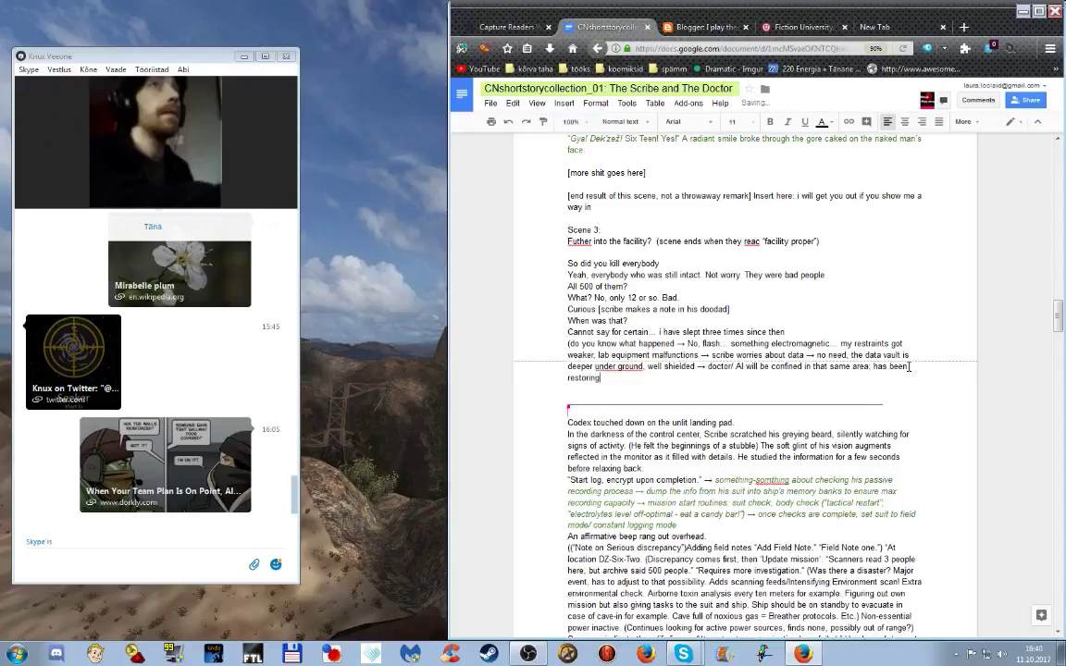
pyautogui.write('/repairing/rebooting for the past fe')
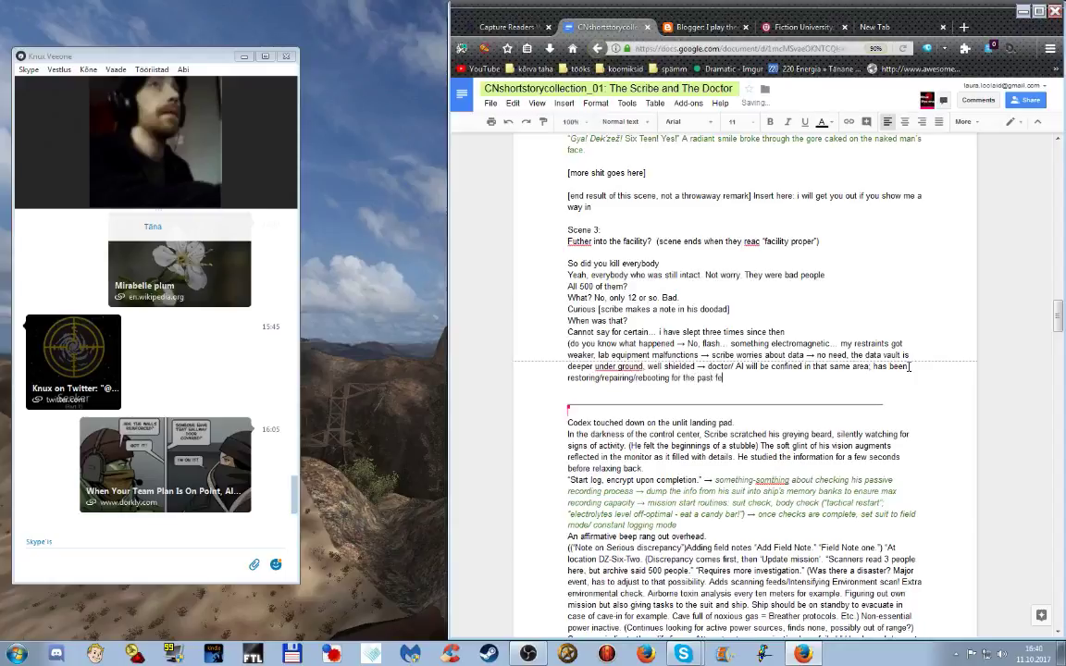
pyautogui.write('w days; by the end of this st')
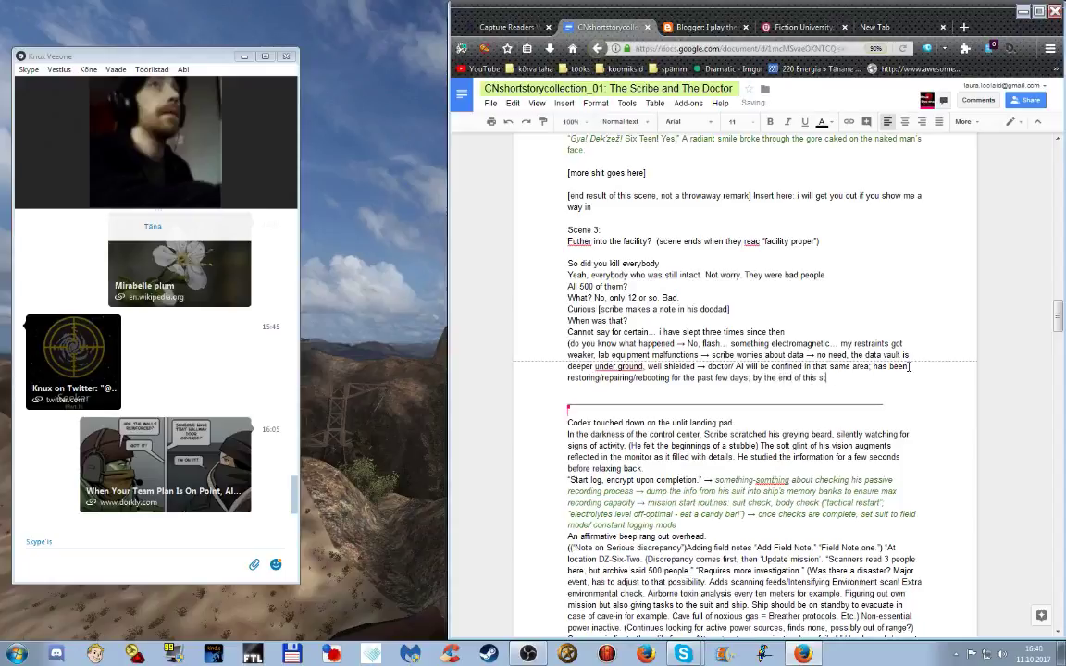
pyautogui.write('ory regains near-full control')
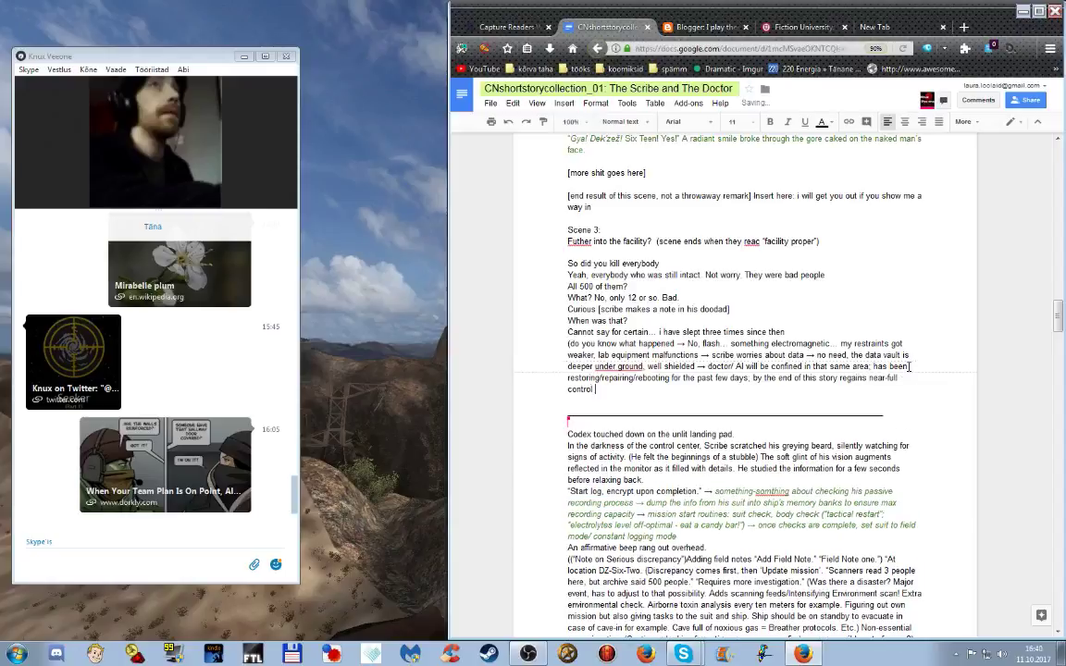
pyautogui.write(' of the facility)')
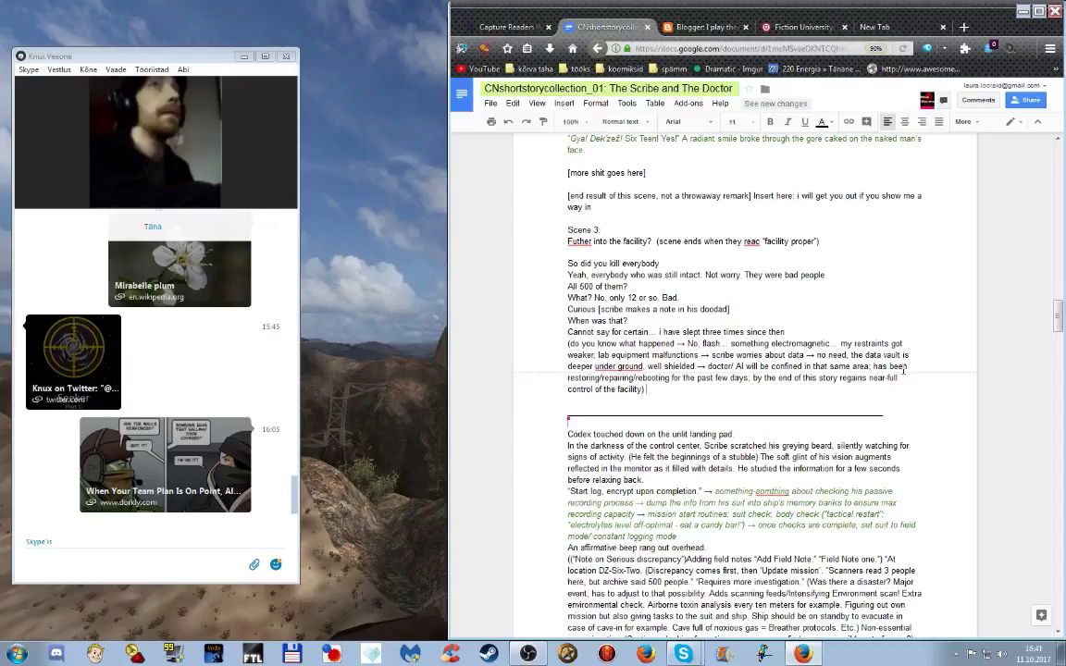
# - Review the older draft below the divider, including Scribe's first conversation and agreement with Sixteen, and return to the Scene 3 notes
pyautogui.scroll(-3, 908, 366)
pyautogui.scroll(-4, 870, 370)
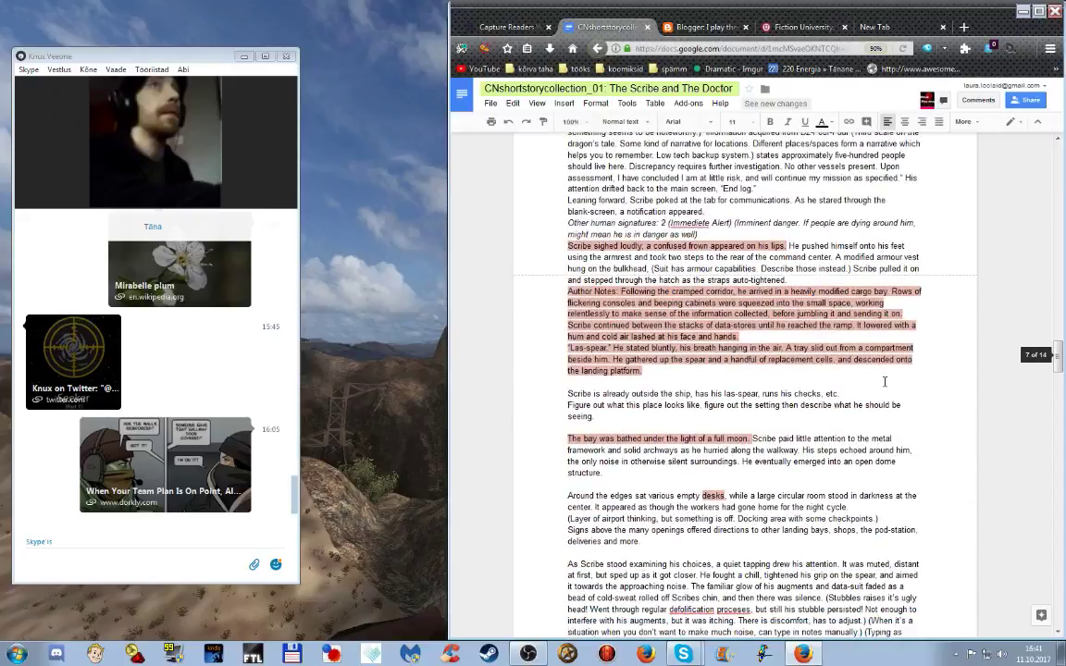
pyautogui.scroll(-1, 884, 381)
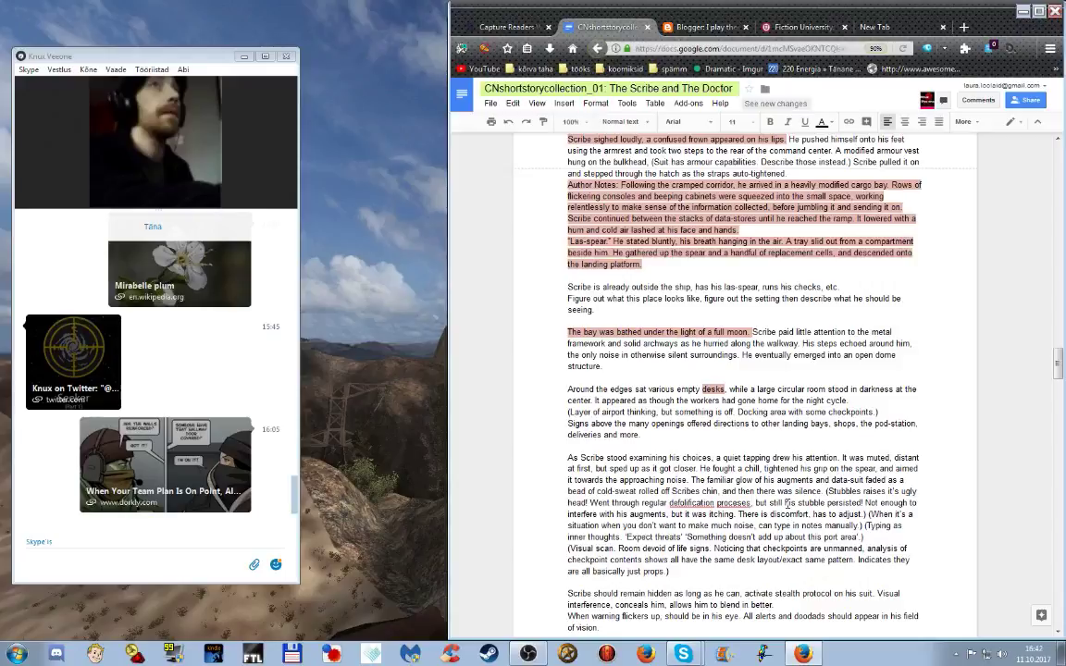
pyautogui.scroll(-3, 776, 372)
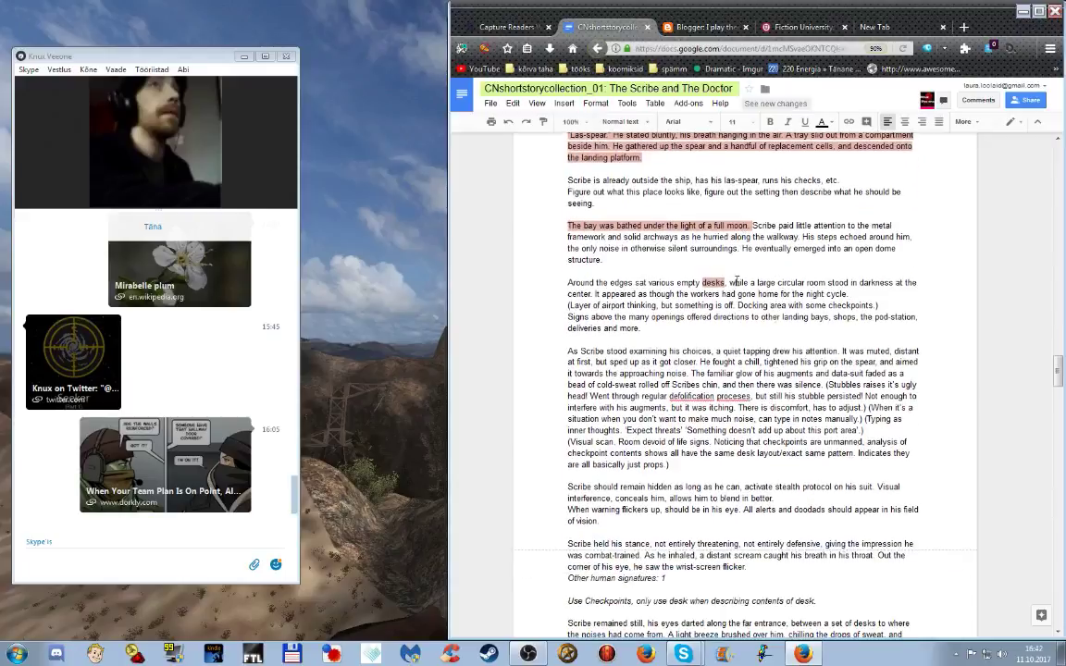
pyautogui.scroll(-7, 746, 231)
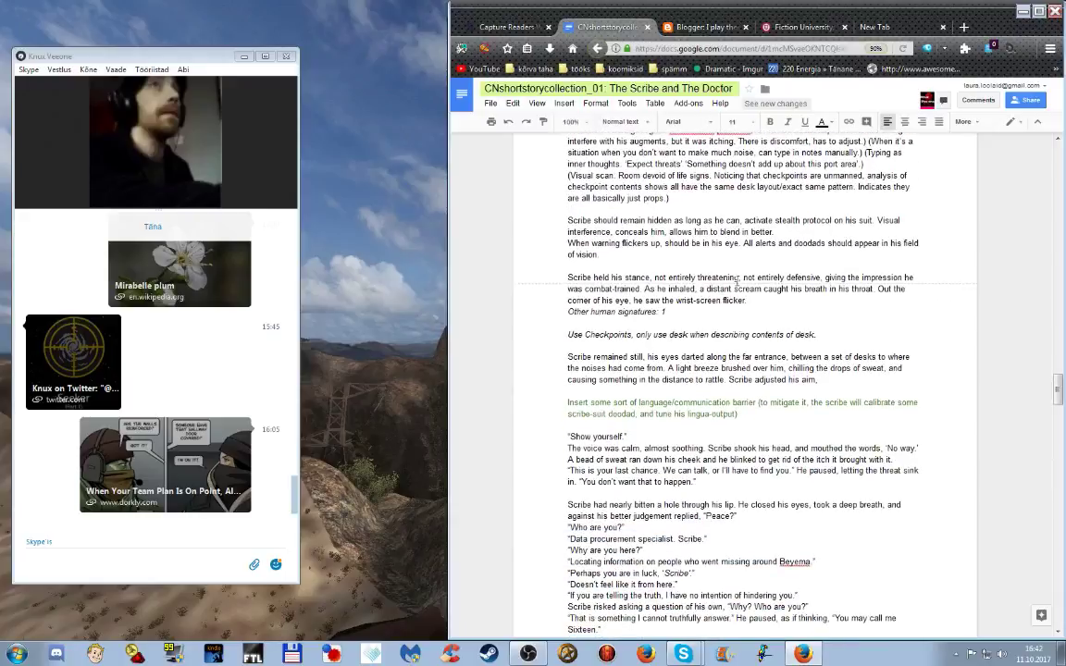
pyautogui.scroll(-8, 751, 360)
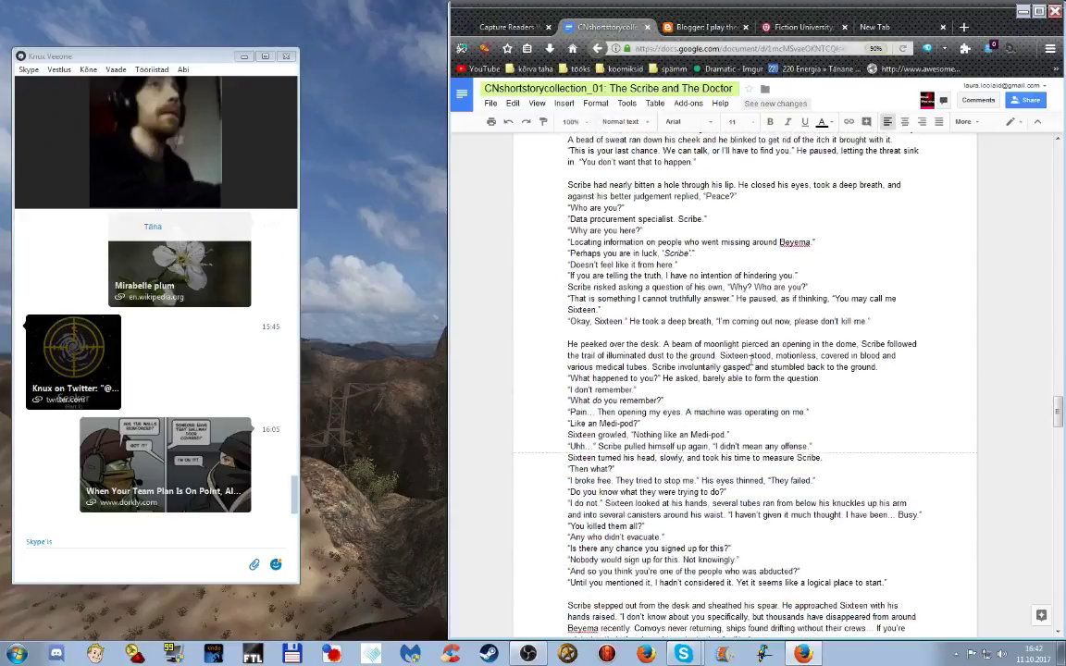
pyautogui.scroll(-3, 751, 360)
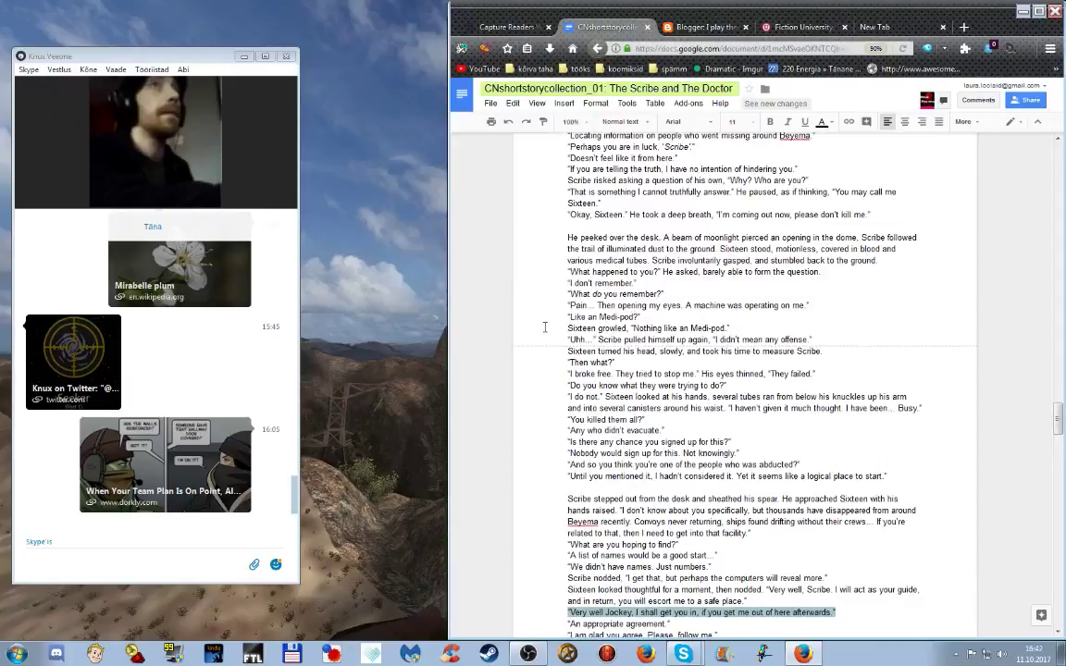
pyautogui.click(541, 373)
pyautogui.scroll(-3, 815, 442)
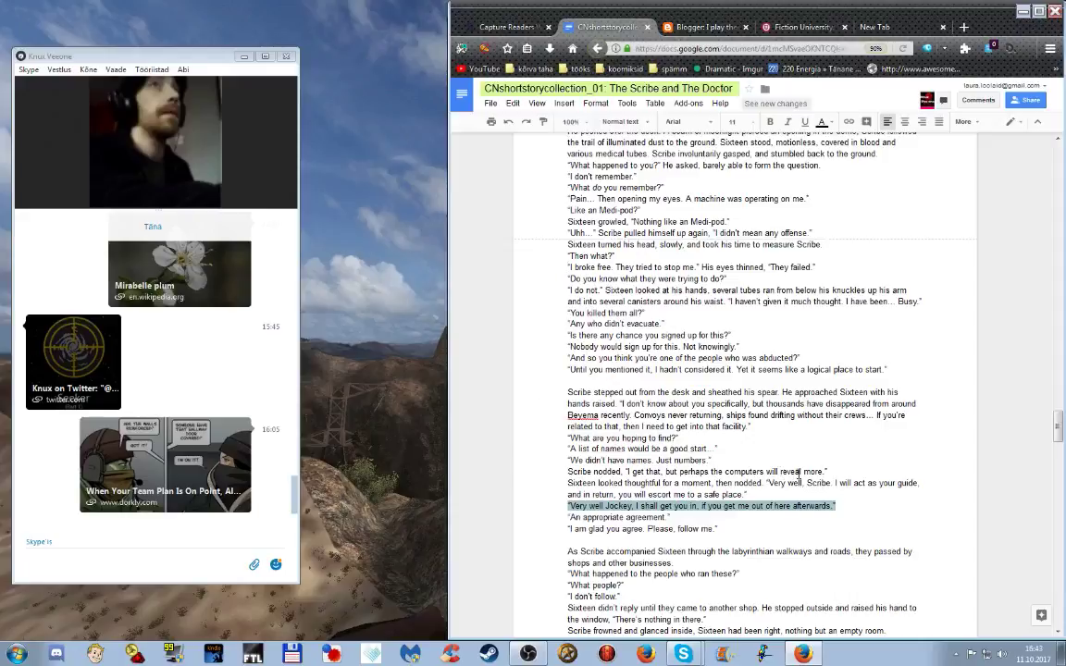
pyautogui.scroll(8, 831, 415)
pyautogui.scroll(15, 830, 415)
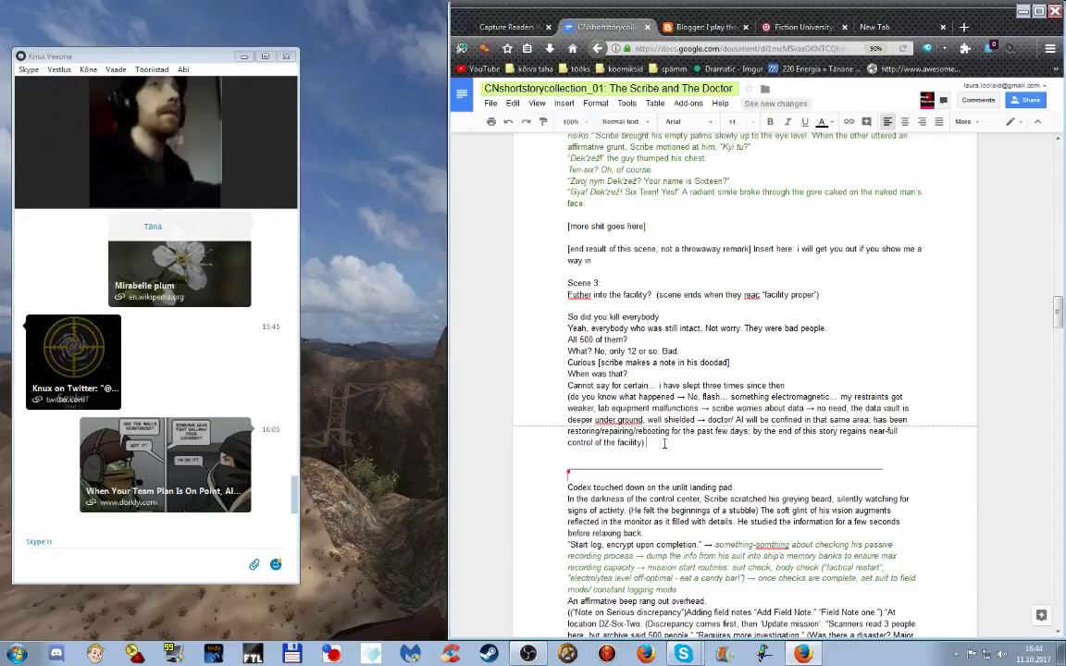
# - Add the line "Don't really know what happened but many systems are down, and the ai has gone to hiding" below the parenthesised note
pyautogui.press('Return')
pyautogui.write('I dont')
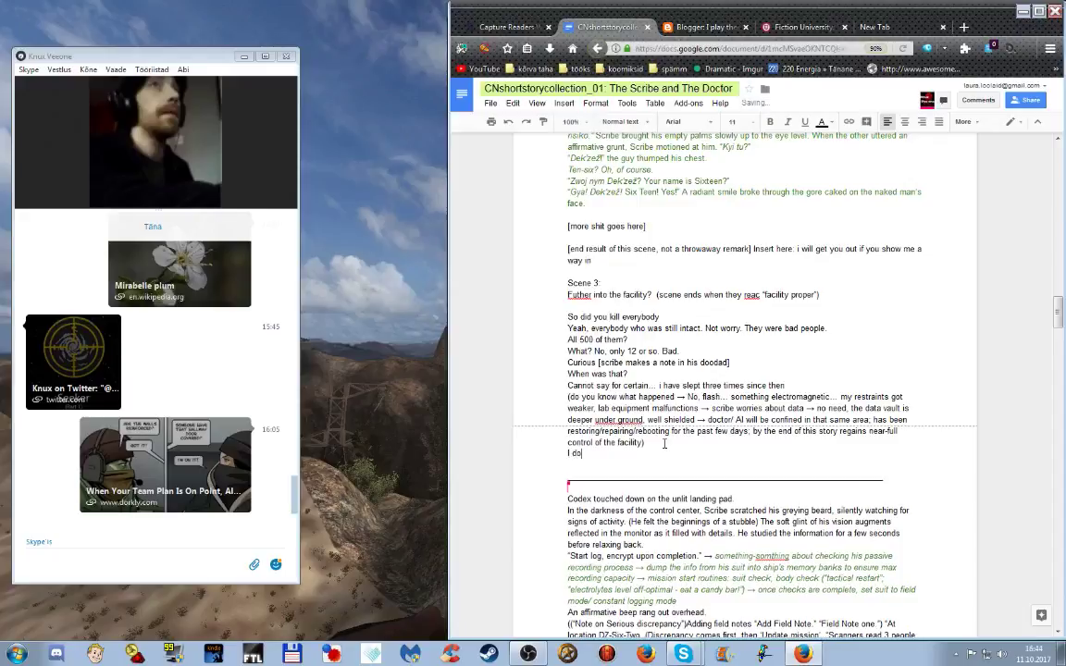
pyautogui.press('BackSpace')
pyautogui.press('BackSpace')
pyautogui.press('BackSpace')
pyautogui.press('BackSpace')
pyautogui.press('BackSpace')
pyautogui.press('BackSpace')
pyautogui.write('d')
pyautogui.press('BackSpace')
pyautogui.write("Don't really know what happened but ")
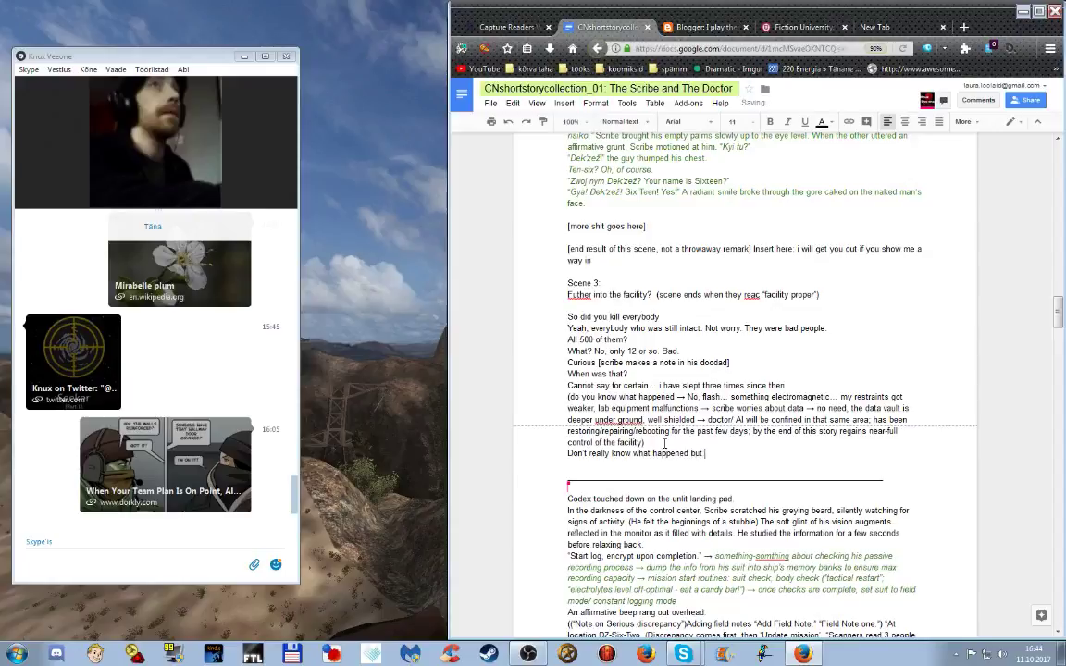
pyautogui.write('many systems are down, and the ai has g')
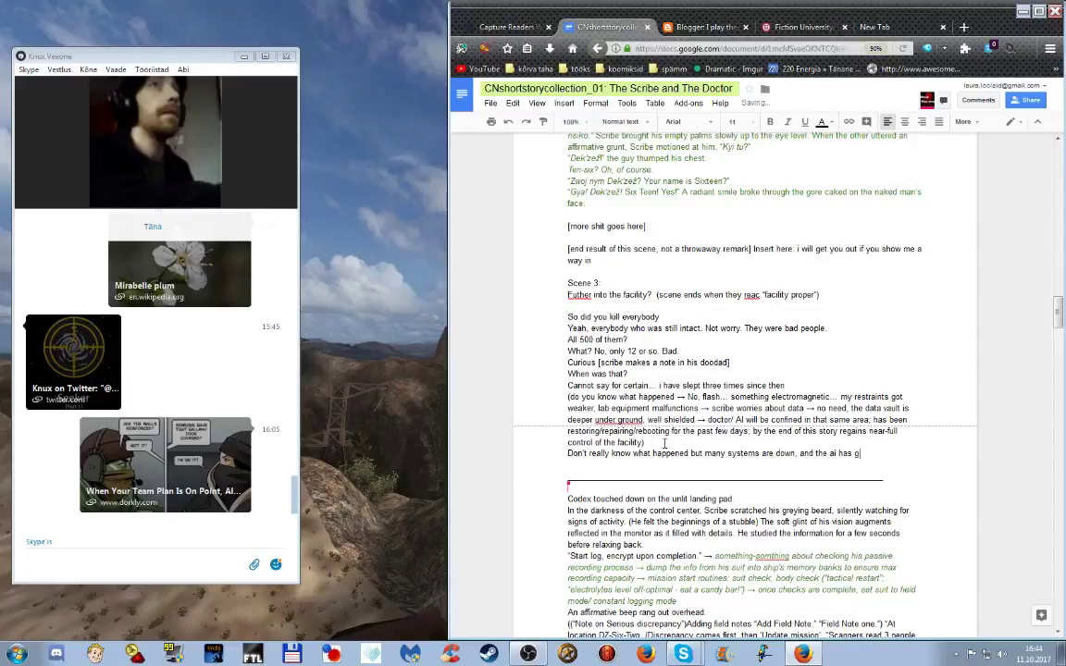
pyautogui.write('one to hiding')
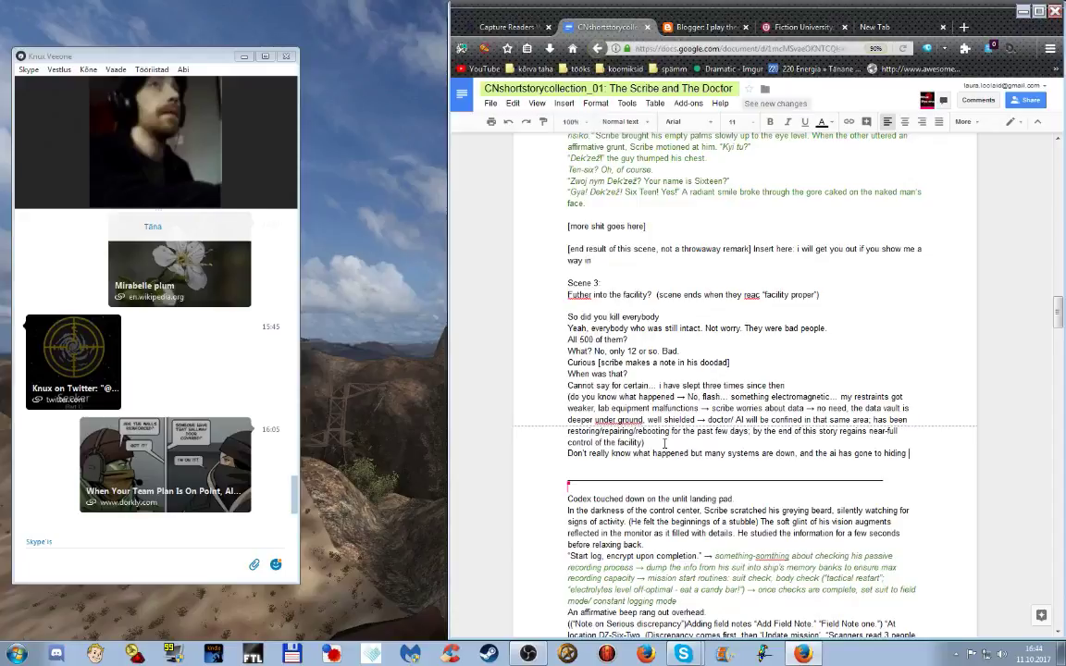
# - Leave a blank line and add the line "Sixteen asks: why are you here"
pyautogui.press('Return')
pyautogui.press('Return')
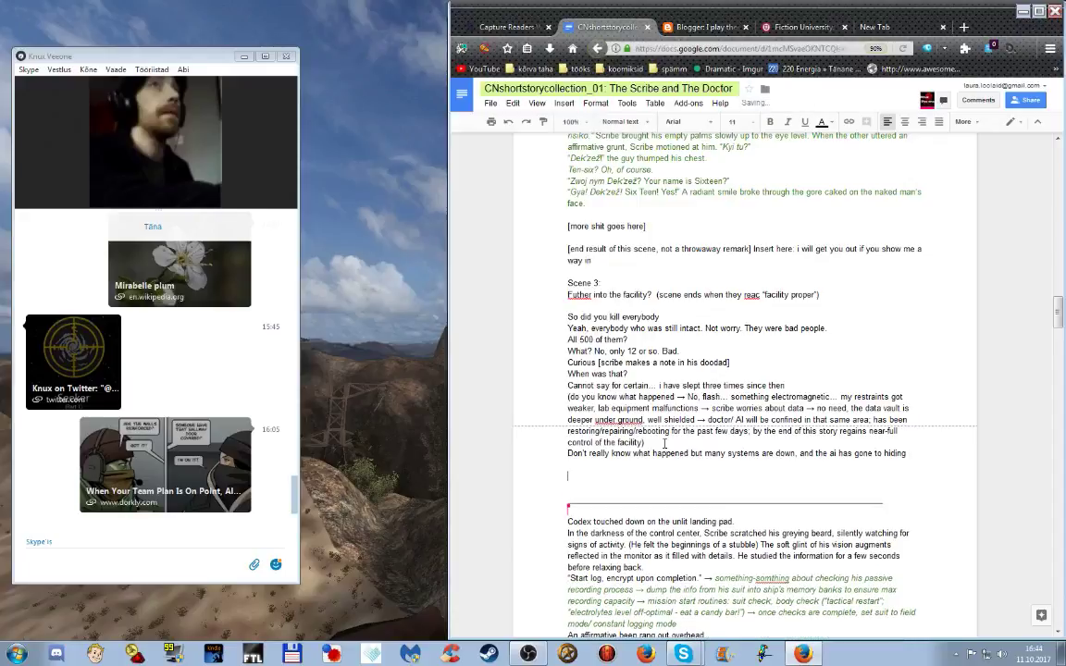
pyautogui.write('sixteen asks: why are you here')
pyautogui.press('Return')
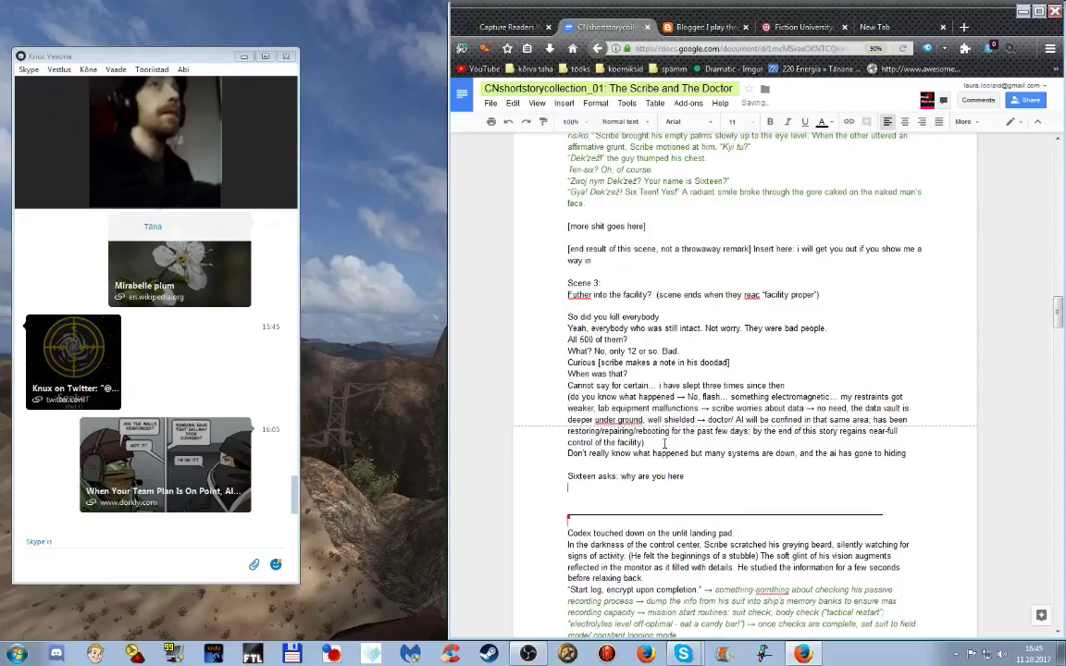
# - Write the reply "Scribe: has been sent to retrieve lists of residents that have been dissapearing from ground and from stations near bayeema"
pyautogui.write('scribe:')
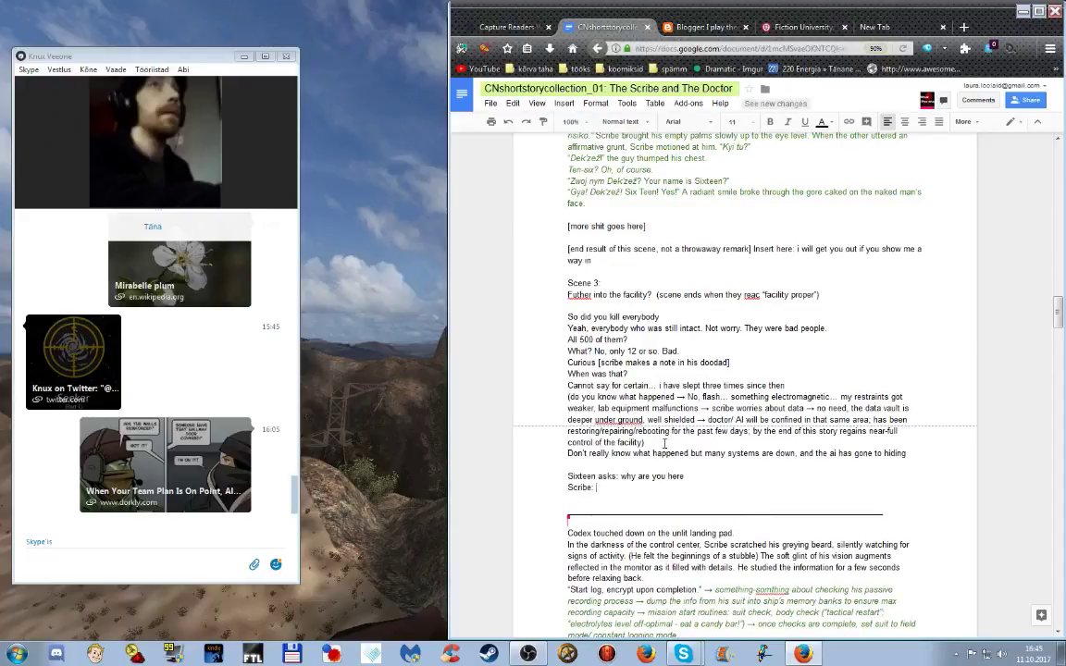
pyautogui.write('has been s')
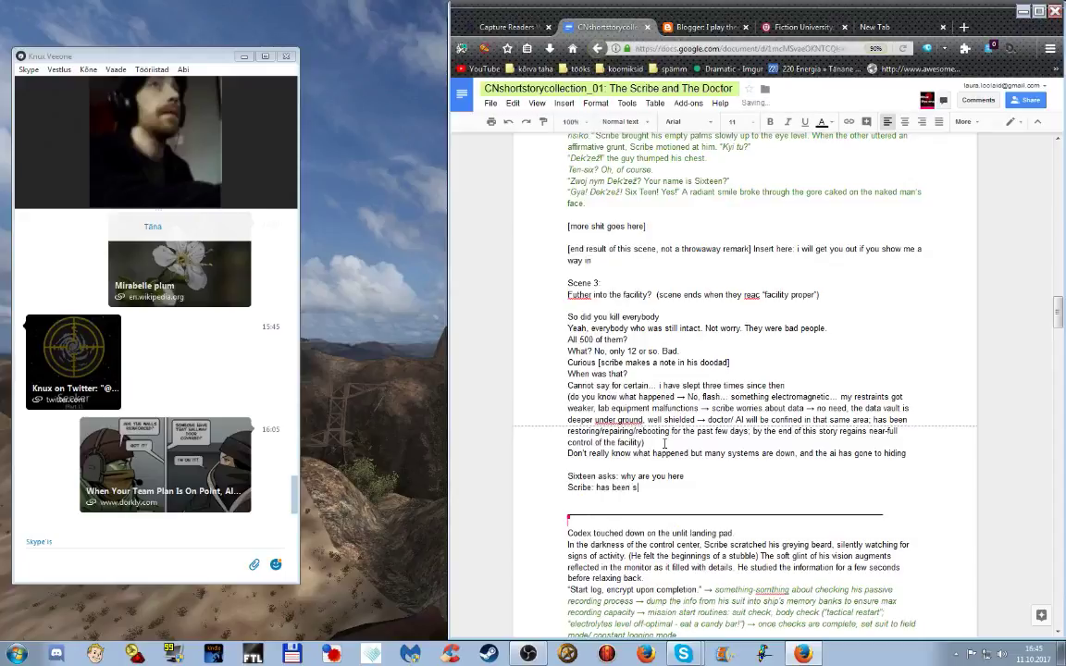
pyautogui.write('ent to retrieve lists of residents')
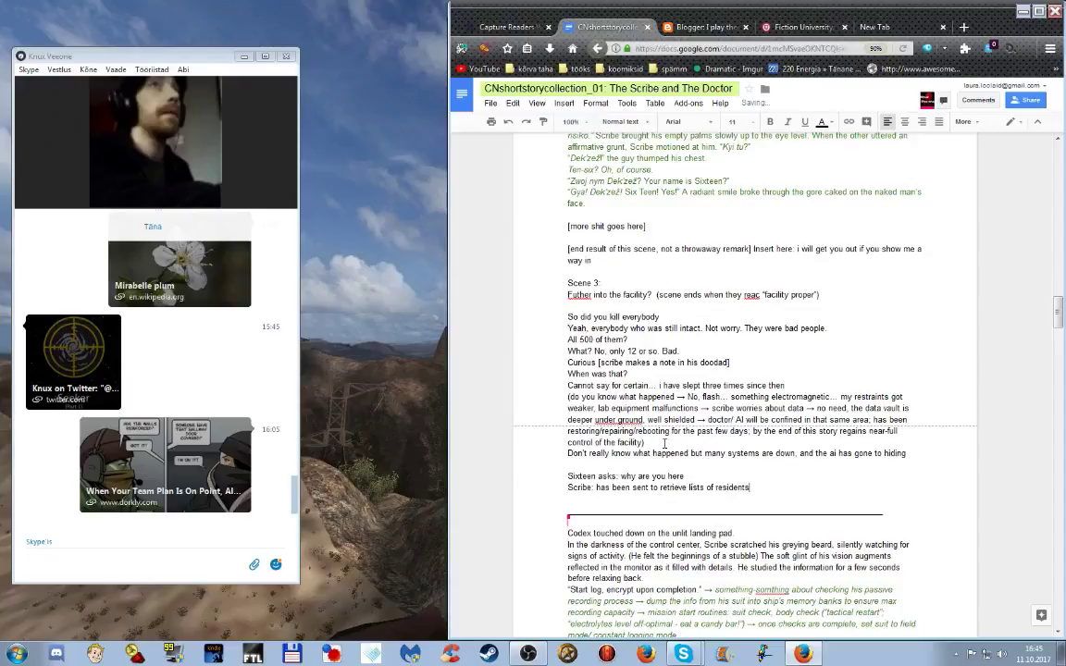
pyautogui.write(' that have been dissapearing from ground')
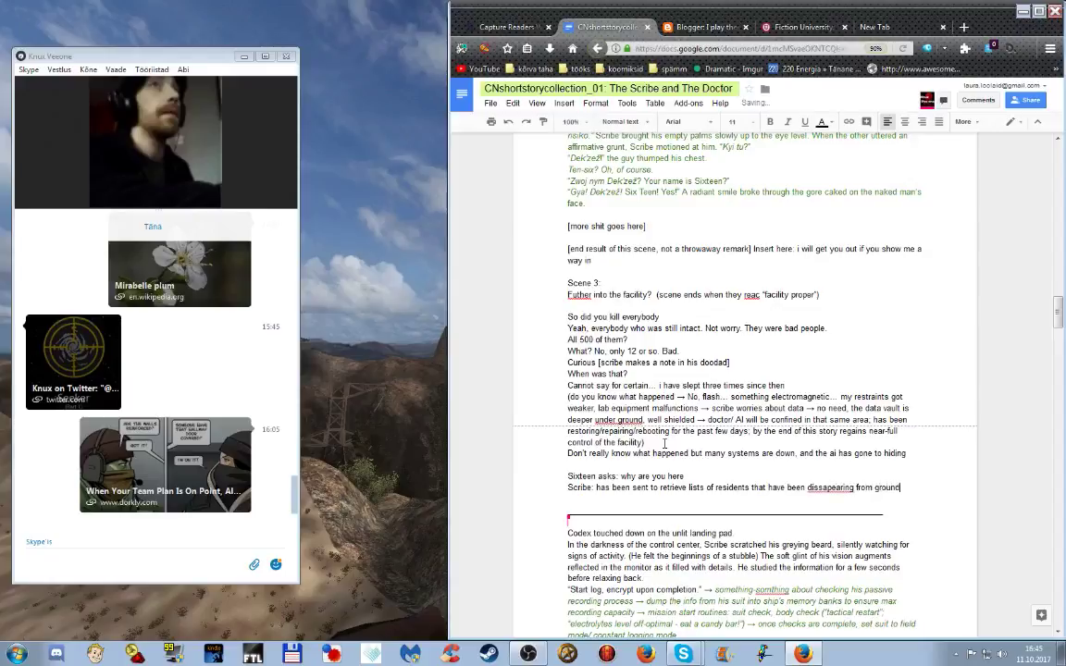
pyautogui.write(' and from st')
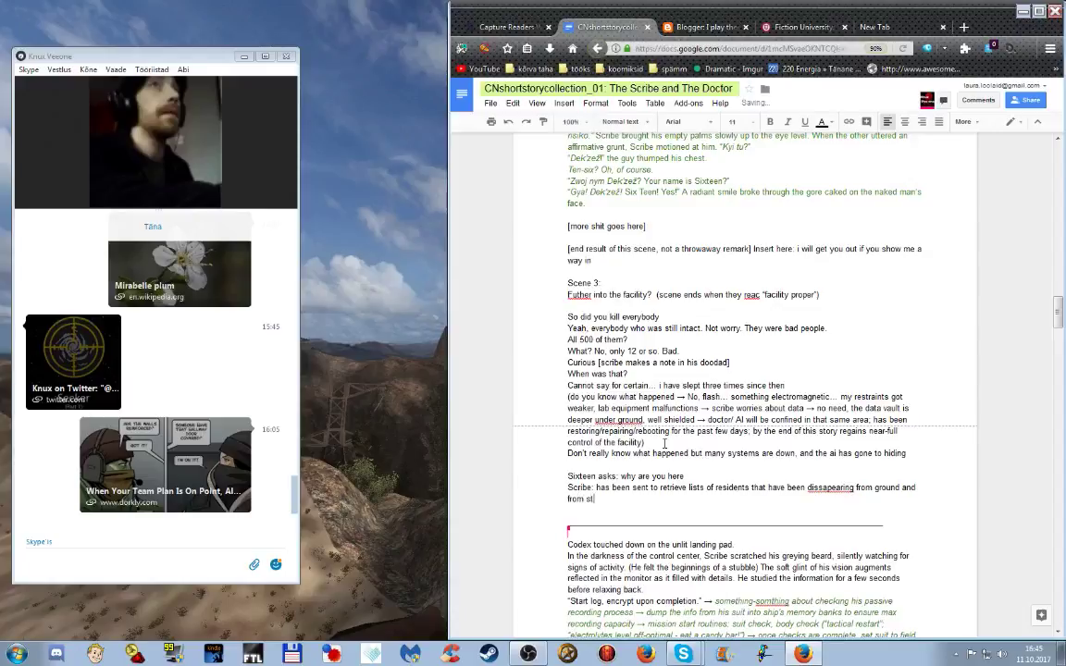
pyautogui.write('abions near bayeema')
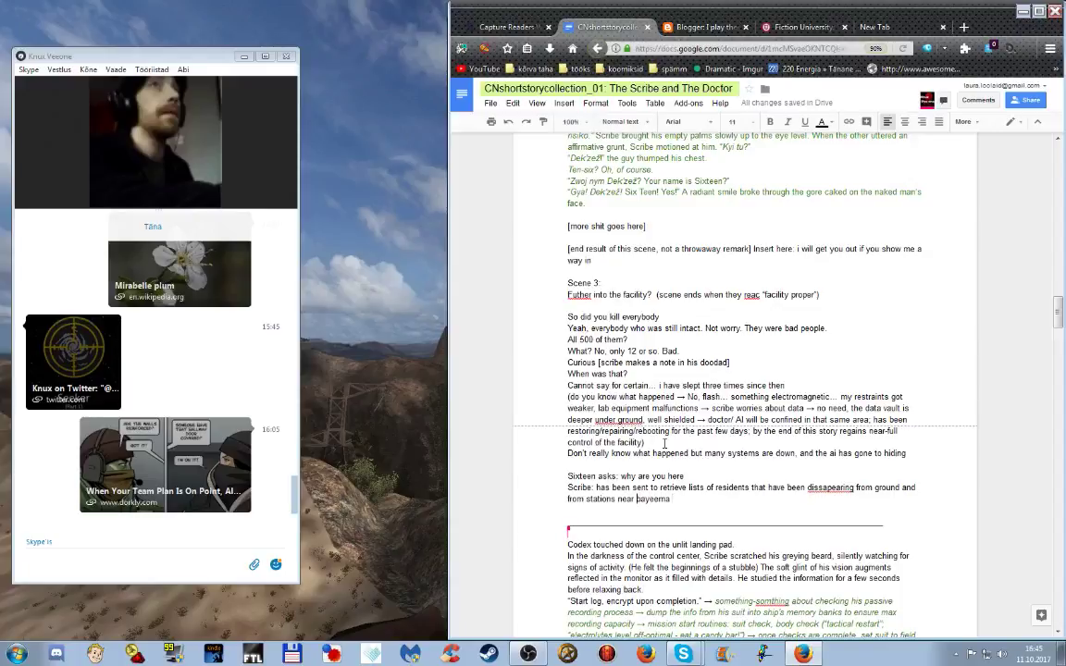
# - Capitalise the place name at the end of Scribe's reply as "Bayeema"
pyautogui.press('Left')
pyautogui.press('Left')
pyautogui.press('Left')
pyautogui.press('Left')
pyautogui.press('Left')
pyautogui.press('Left')
pyautogui.press('Left')
pyautogui.press('BackSpace')
pyautogui.write('B')
# - Add the line "Bayeema?" and, below it, the note "[scibe does some quick google-fu with his suit's database]"
pyautogui.press('Down')
pyautogui.press('Return')
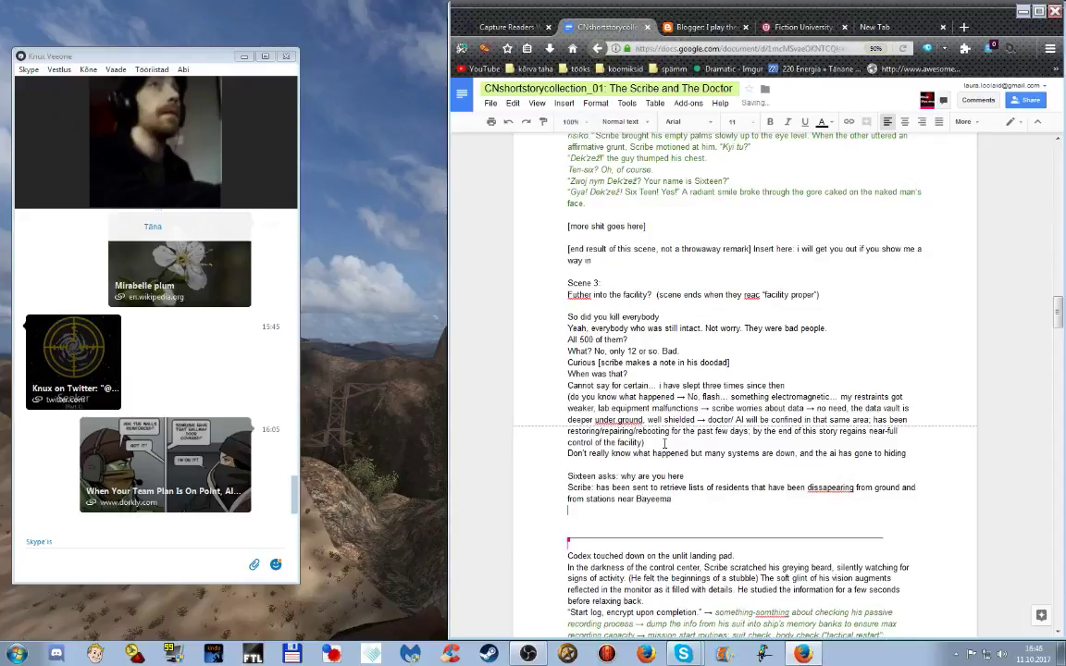
pyautogui.write('Bayeema?')
pyautogui.press('Return')
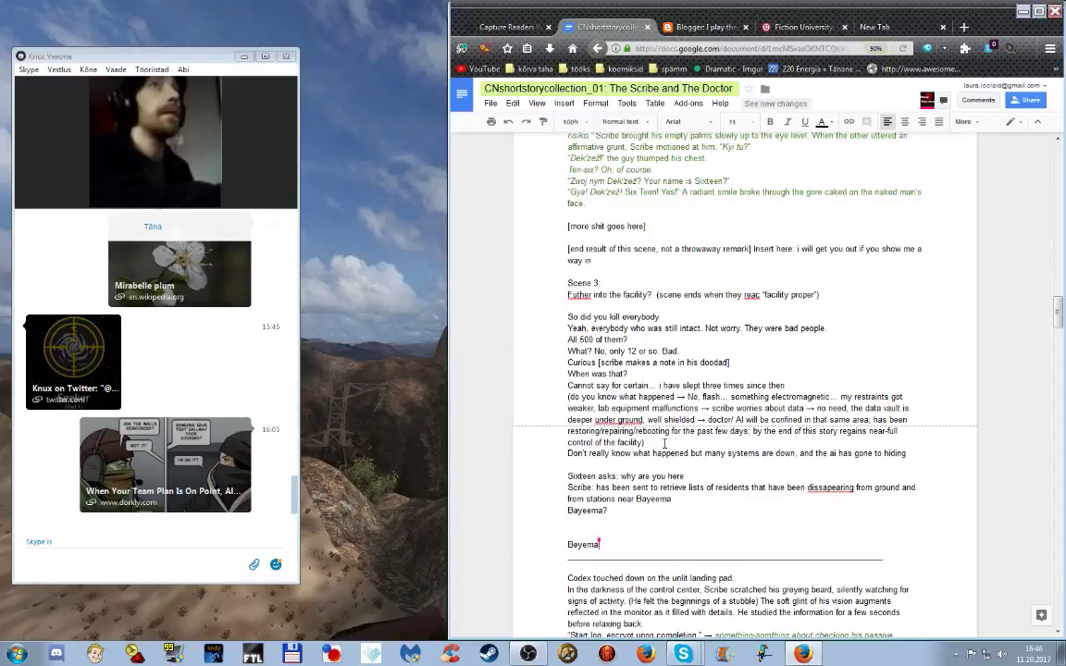
pyautogui.write('[')
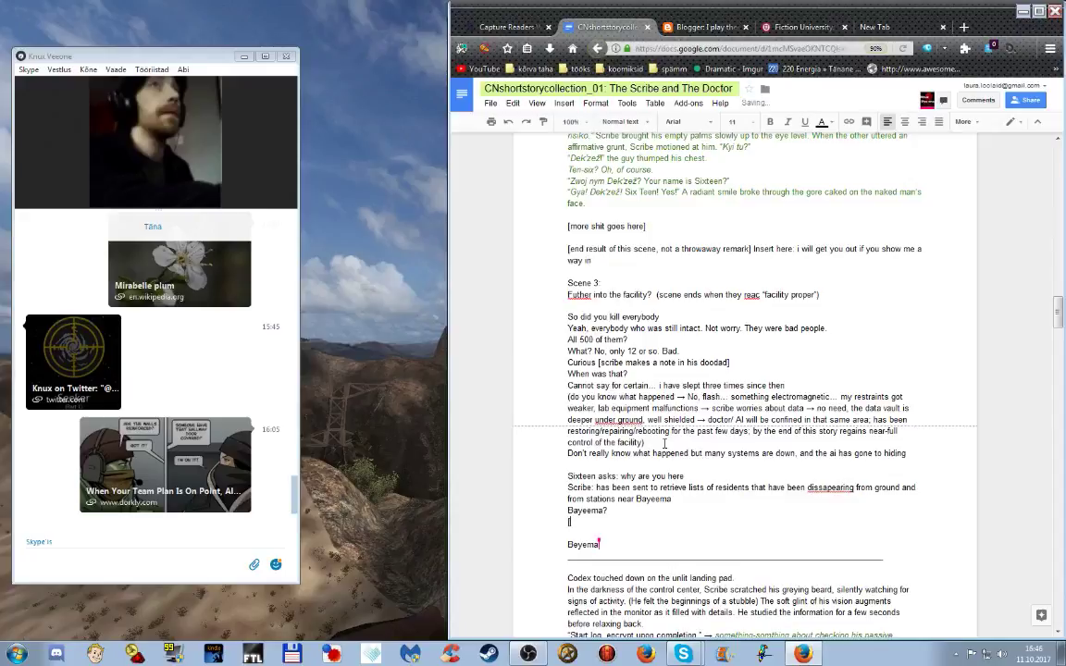
pyautogui.write('scibe searches')
pyautogui.hotkey('ctrl', 'BackSpace')
pyautogui.write("does some quick google-fu with his suit's database")
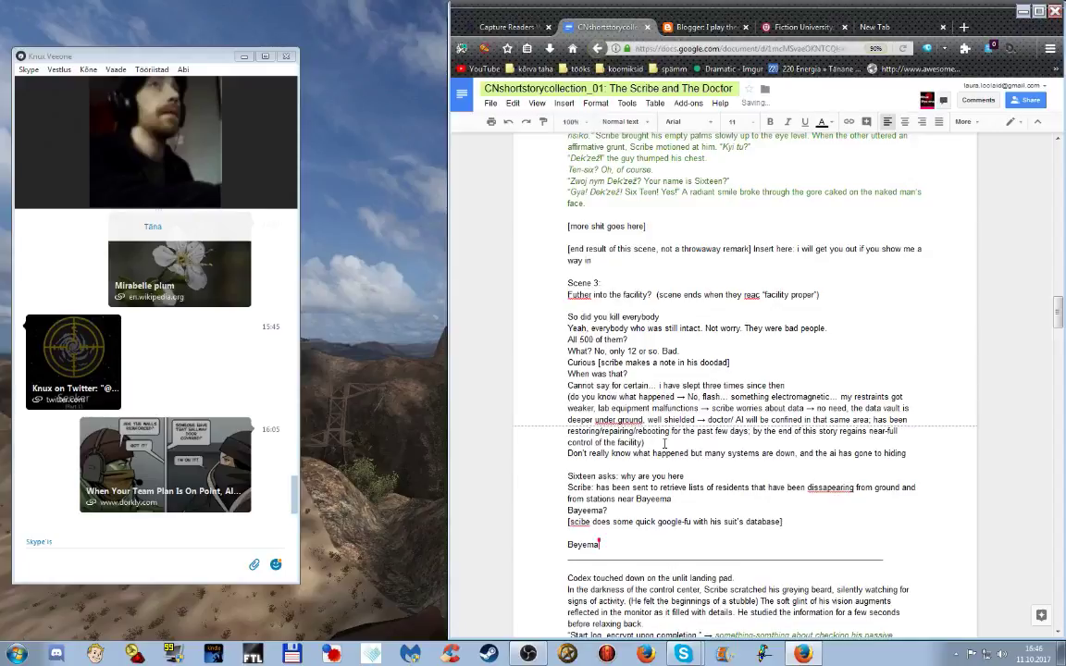
# - Continue the database note with "→ oh, you mean [that place] ?"
pyautogui.write('-> oh')
pyautogui.write(', <')
pyautogui.press('BackSpace')
pyautogui.write('you mean [that place] ?')
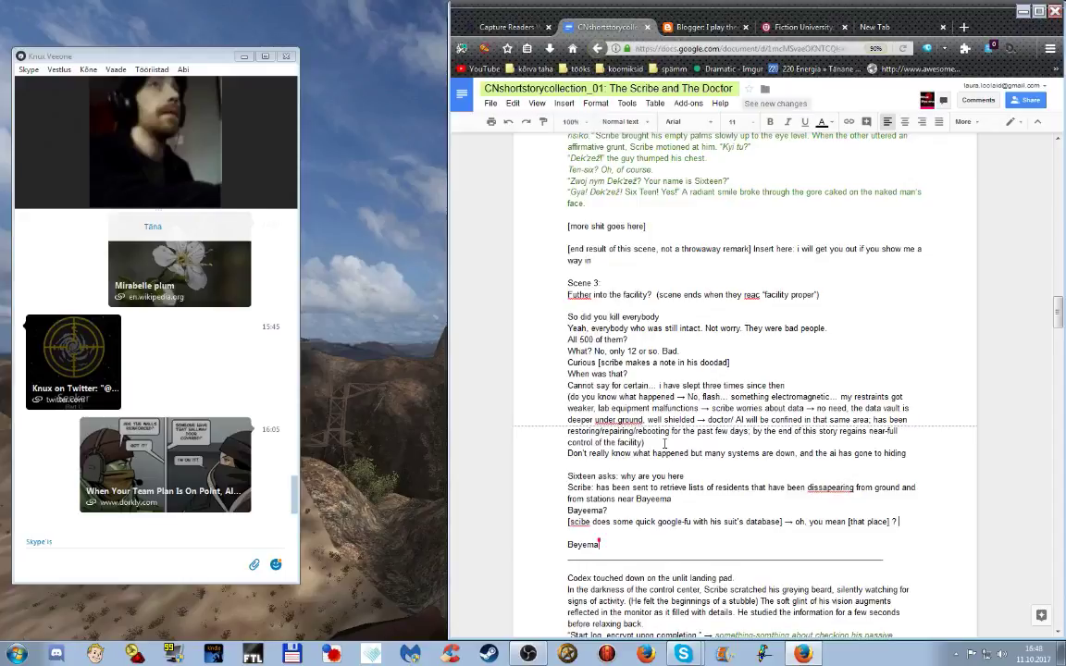
pyautogui.scroll(-3, 685, 463)
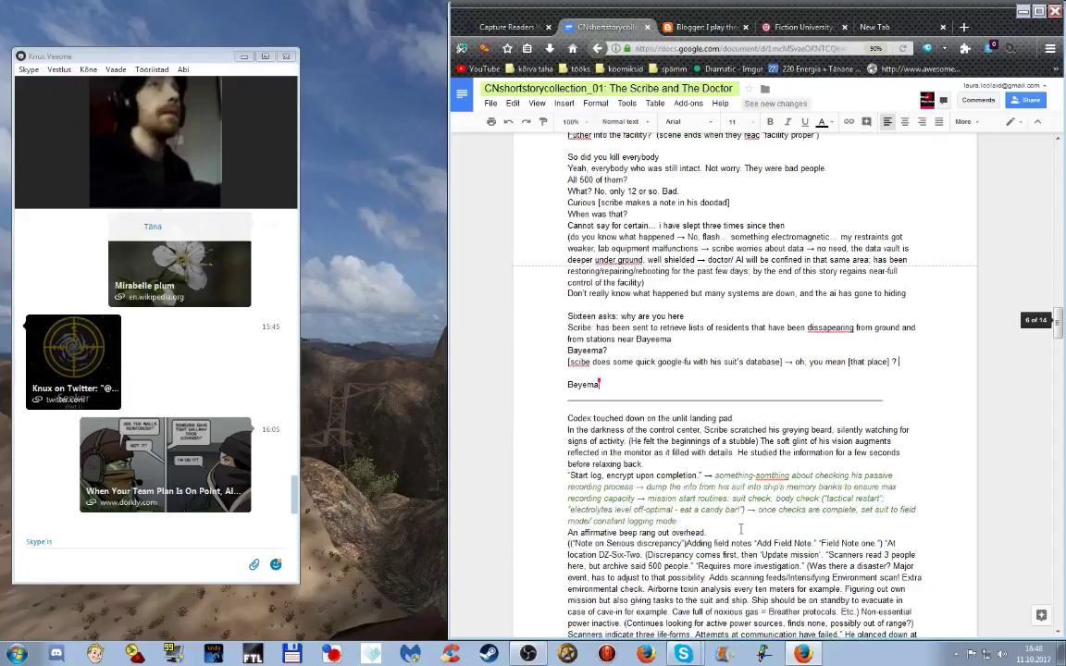
pyautogui.click(528, 652)
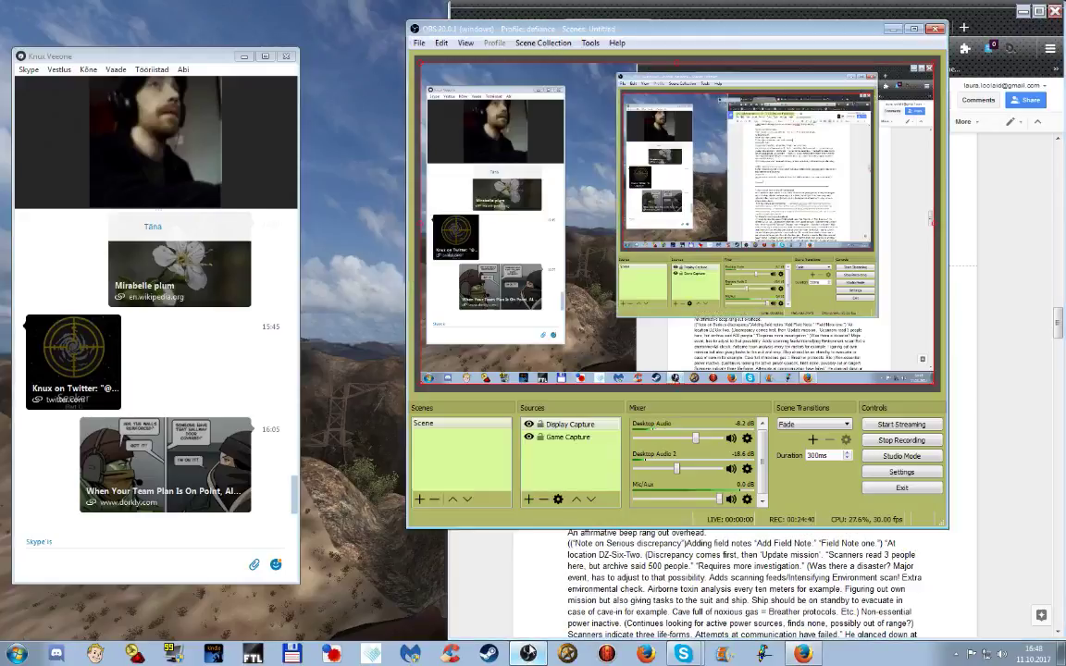